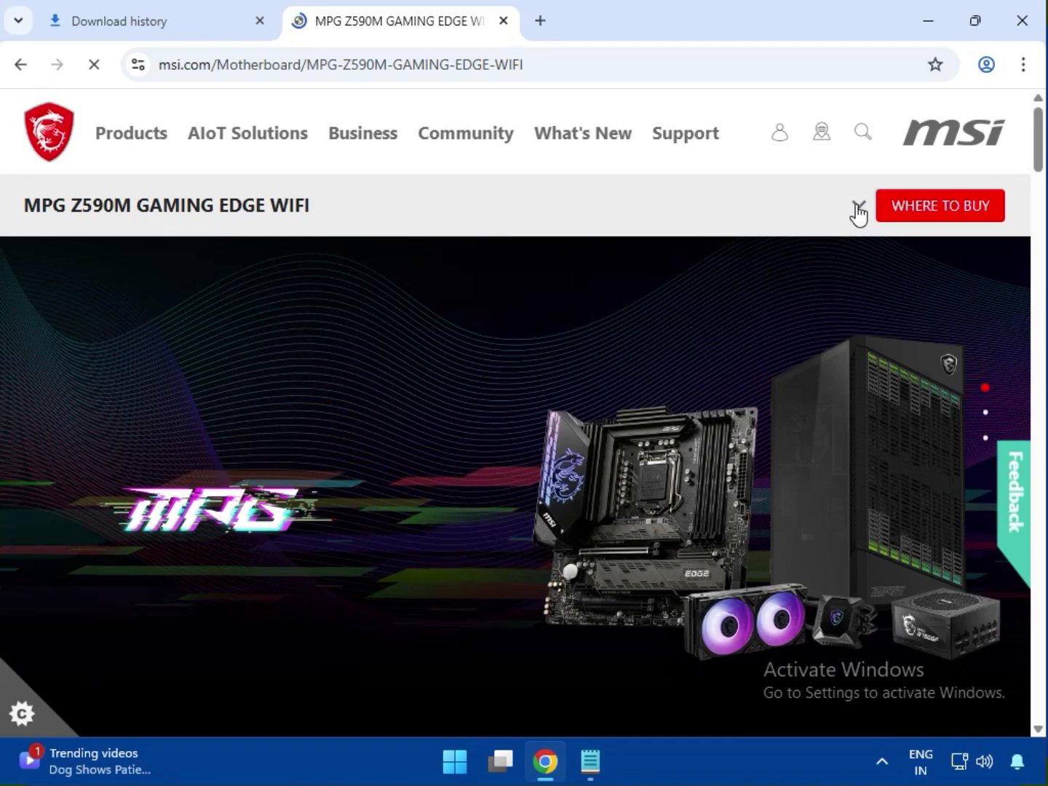
- Open the support page of the MPG Z590M GAMING EDGE WIFI and choose its Drivers & Downloads section
left_click(859, 209)
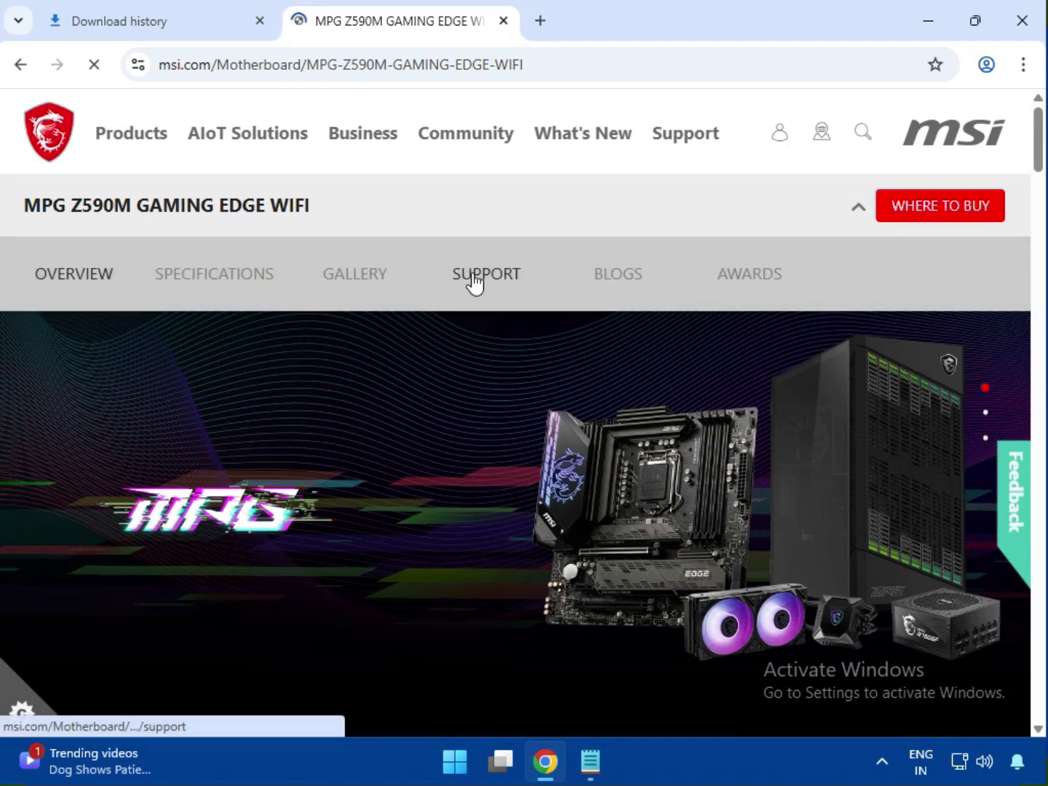
left_click(472, 278)
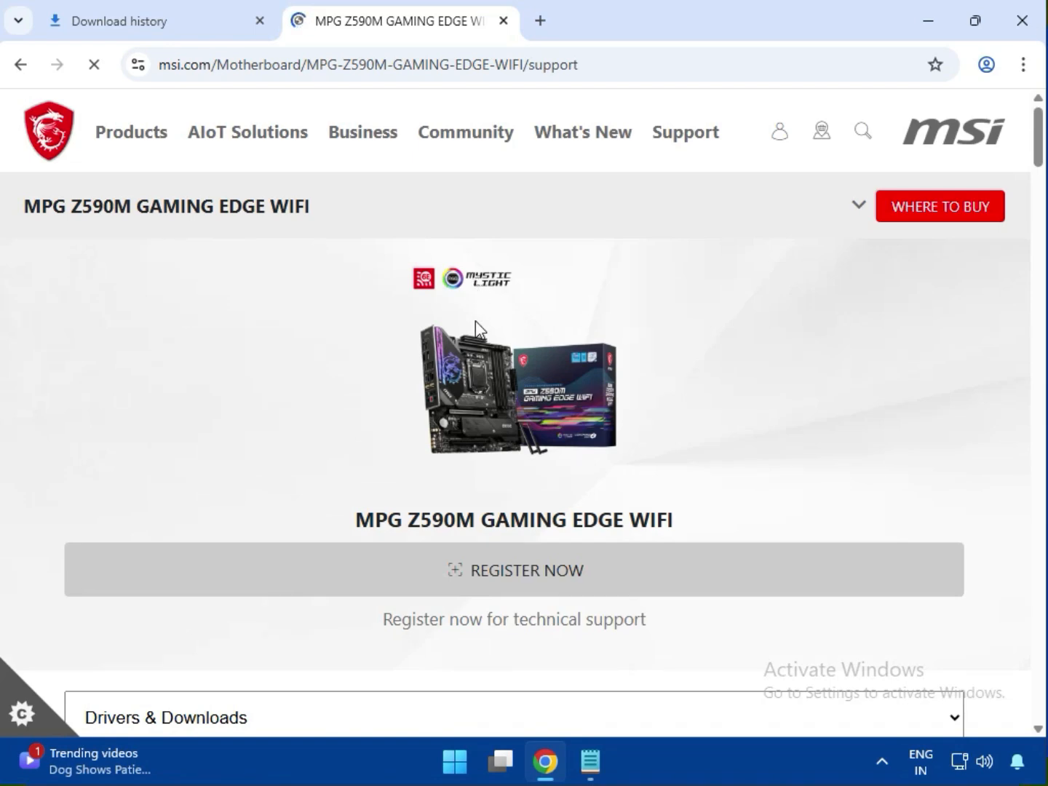
scroll(451, 474, "down", 4)
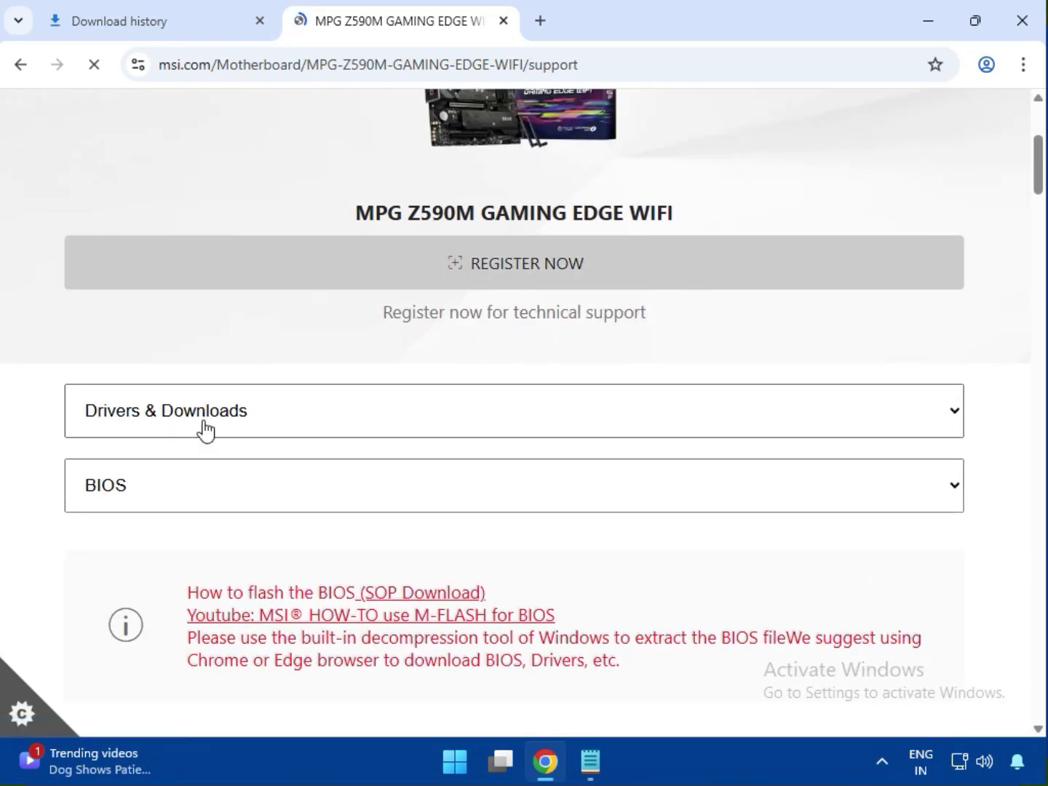
left_click(217, 428)
left_click(219, 453)
scroll(234, 445, "down", 3)
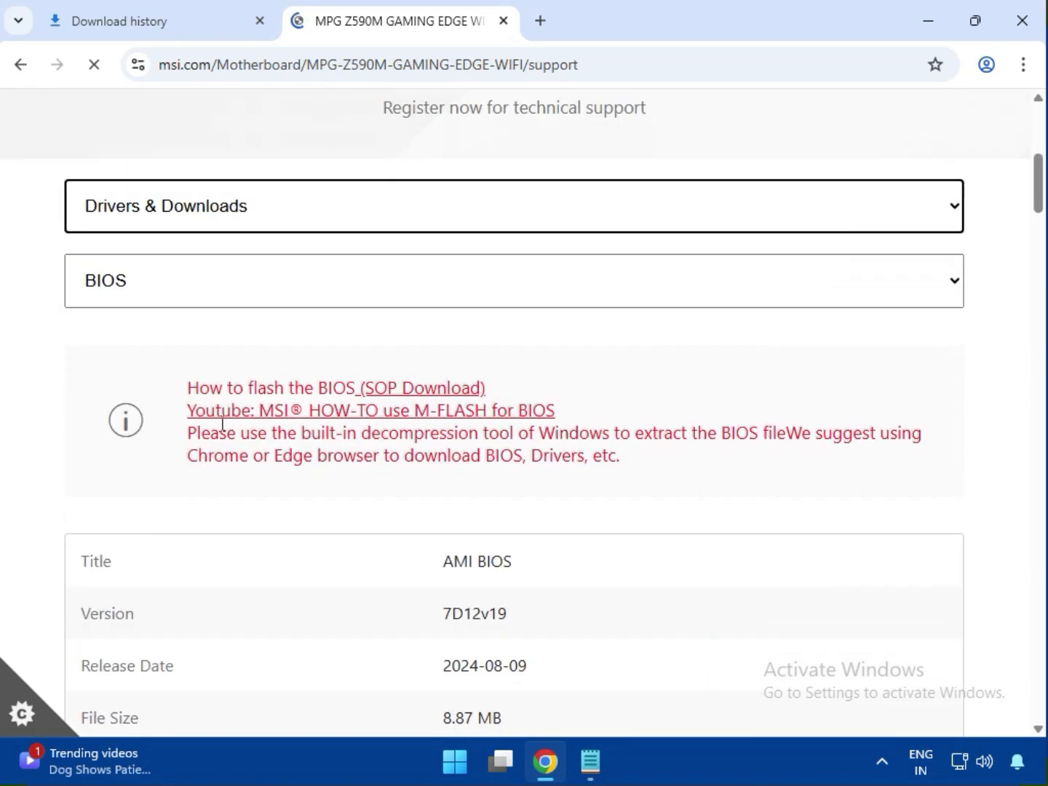
- Switch the download category to Driver and choose Win11 64 as the operating system
left_click(176, 294)
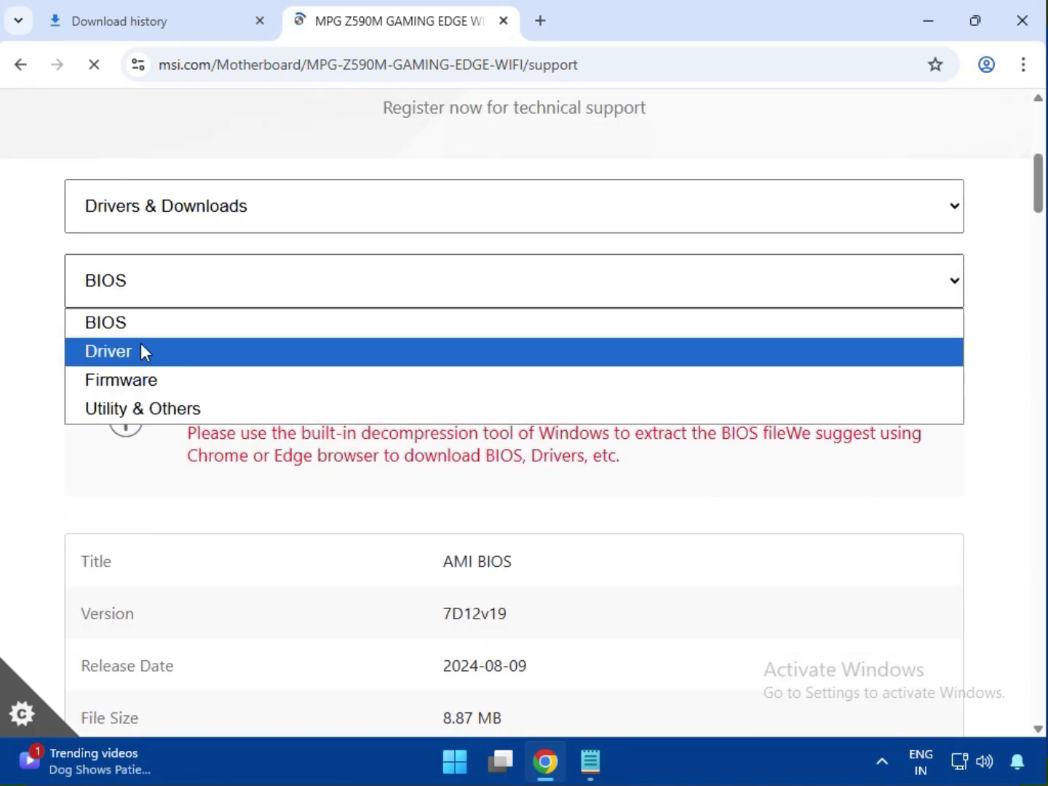
left_click(142, 291)
left_click(136, 291)
left_click(135, 350)
scroll(147, 364, "down", 3)
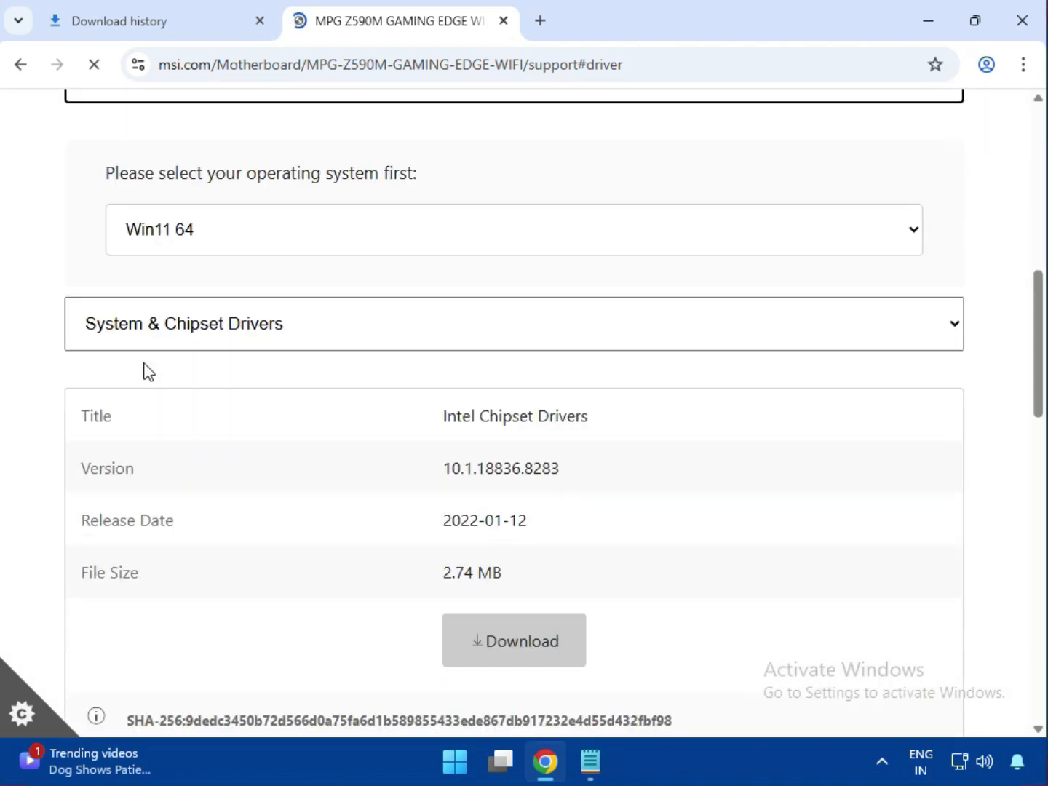
left_click(195, 238)
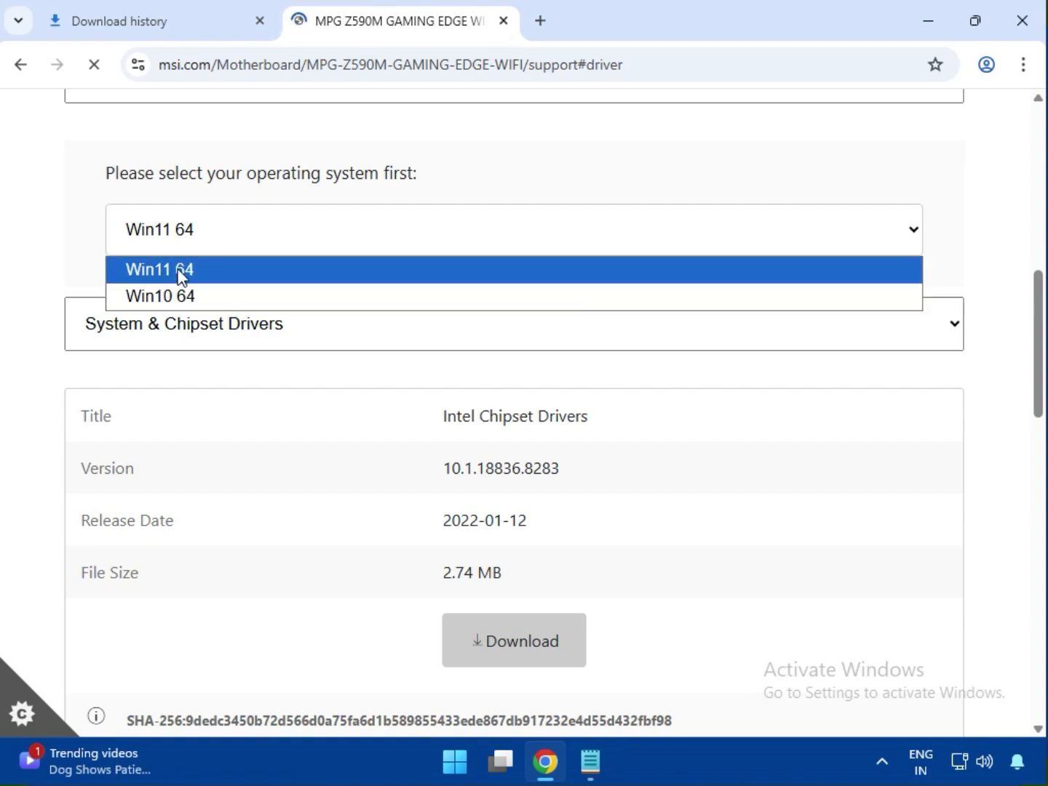
left_click(180, 276)
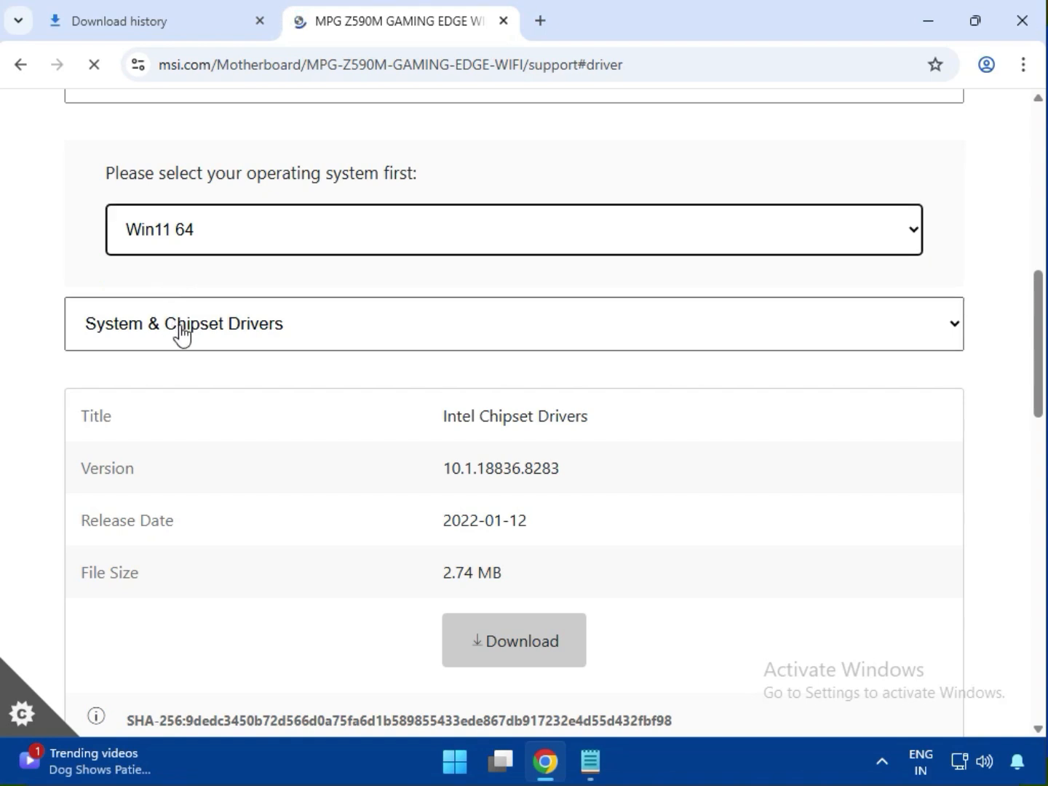
- Download the Intel Chipset Drivers from System & Chipset Drivers and check the recent downloads
scroll(198, 285, "down", 1)
left_click(200, 246)
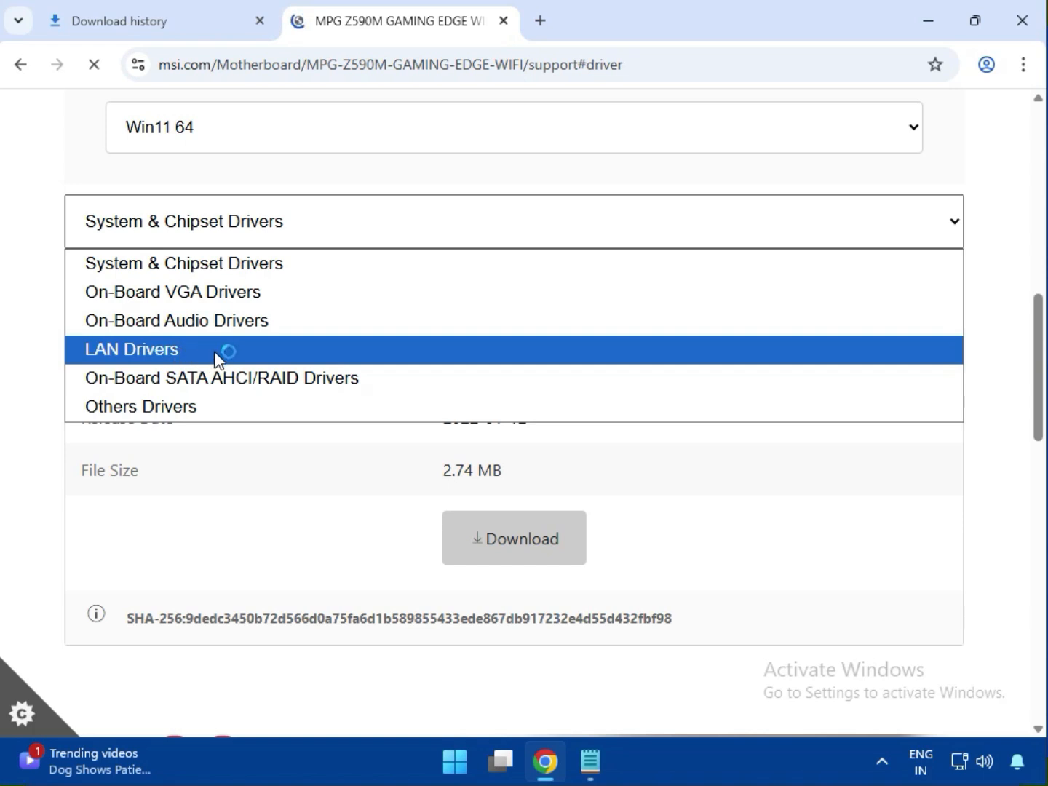
left_click(220, 274)
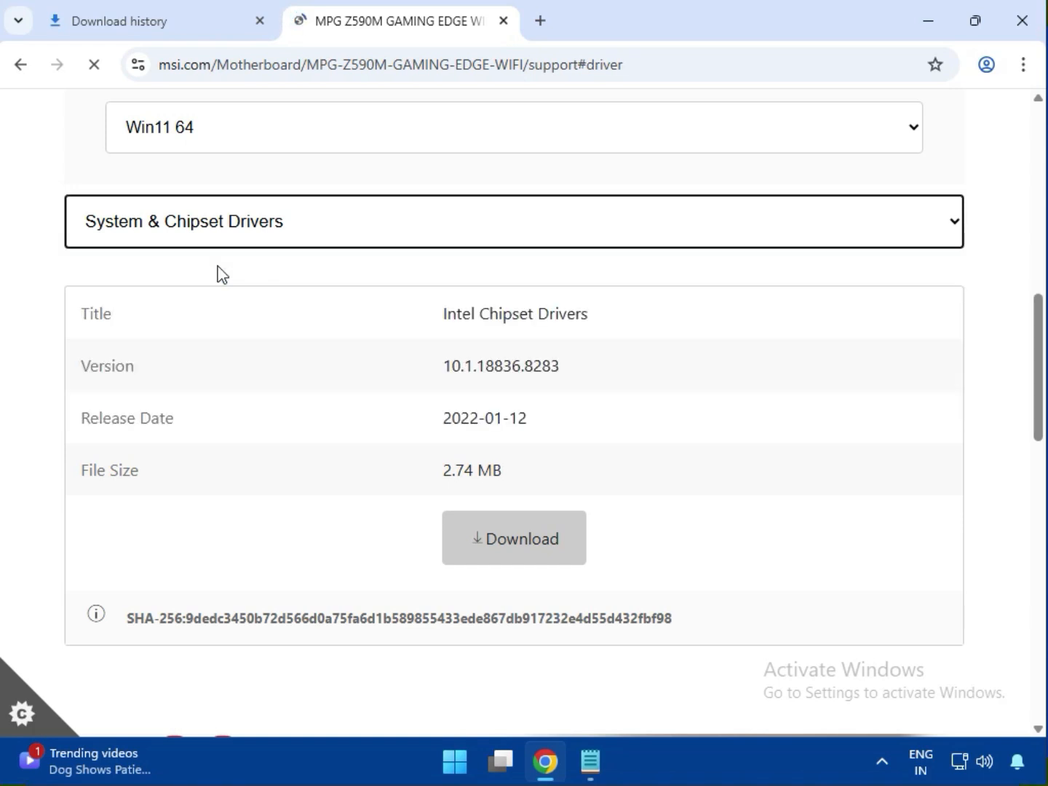
scroll(451, 403, "down", 2)
scroll(459, 400, "up", 2)
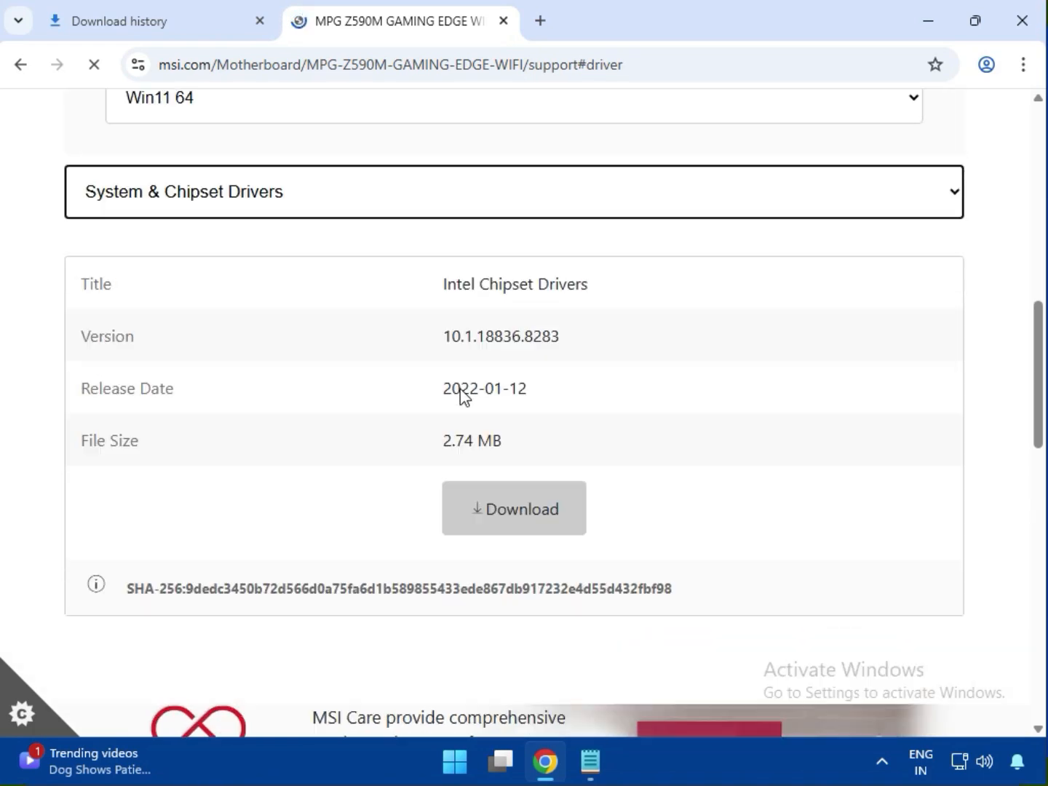
left_click_drag(480, 317, 603, 351)
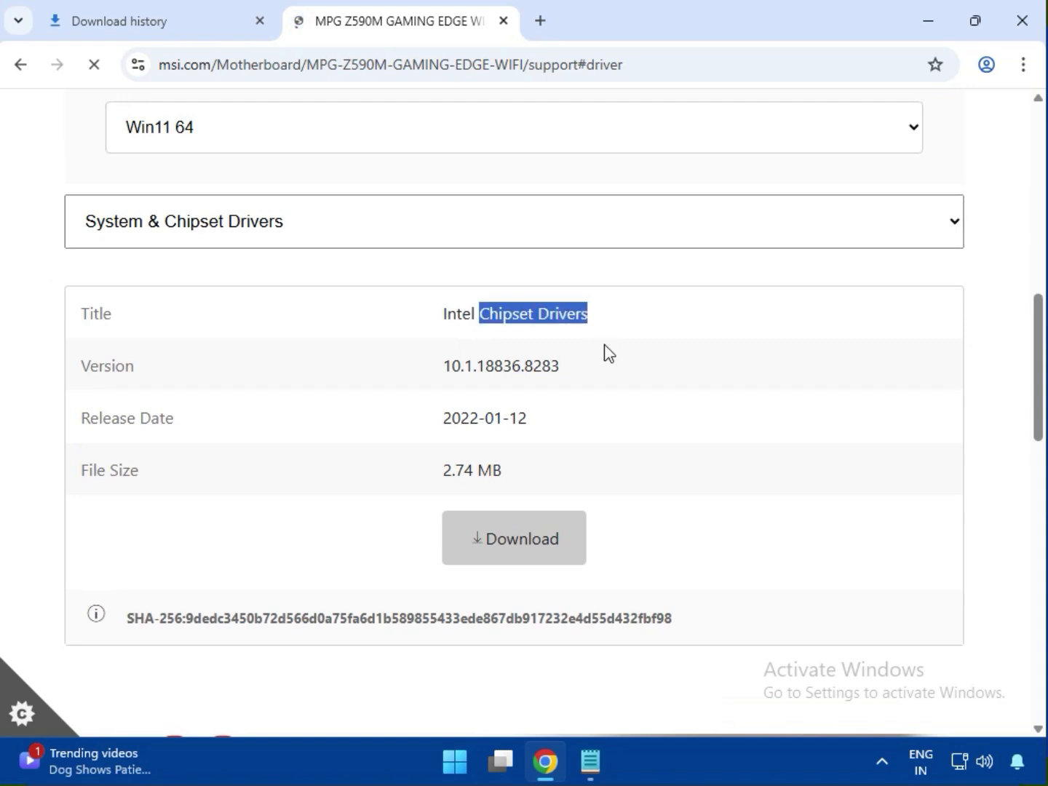
left_click(522, 547)
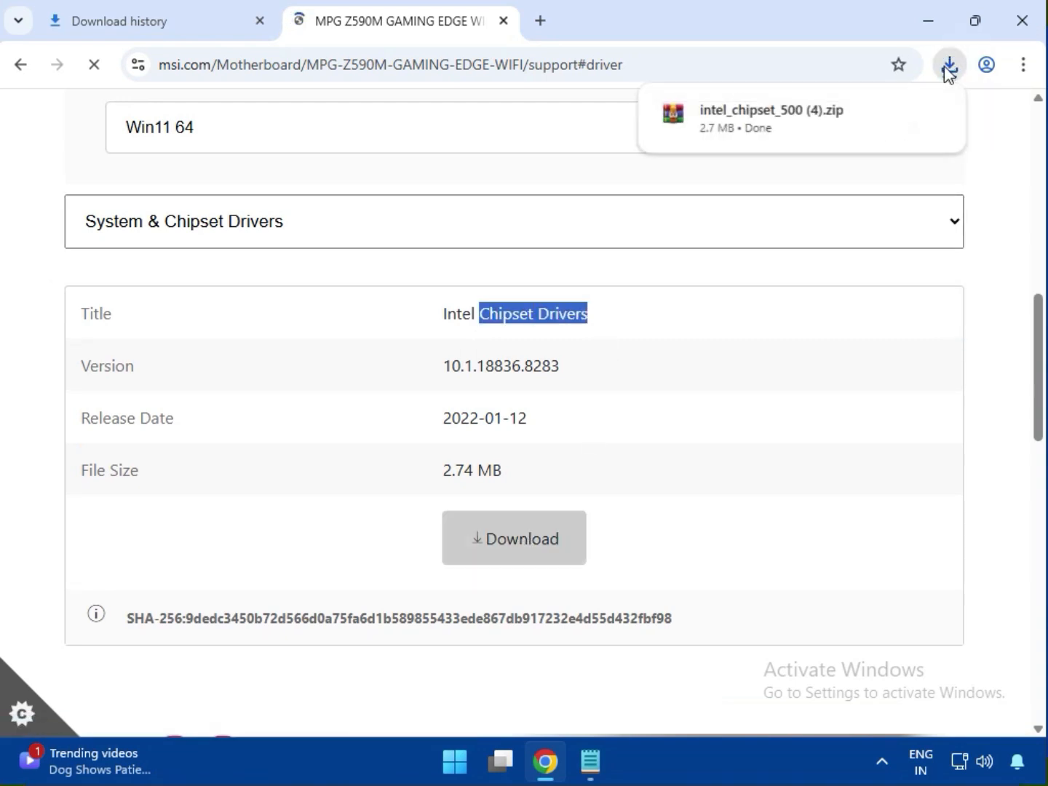
left_click(947, 67)
left_click(999, 192)
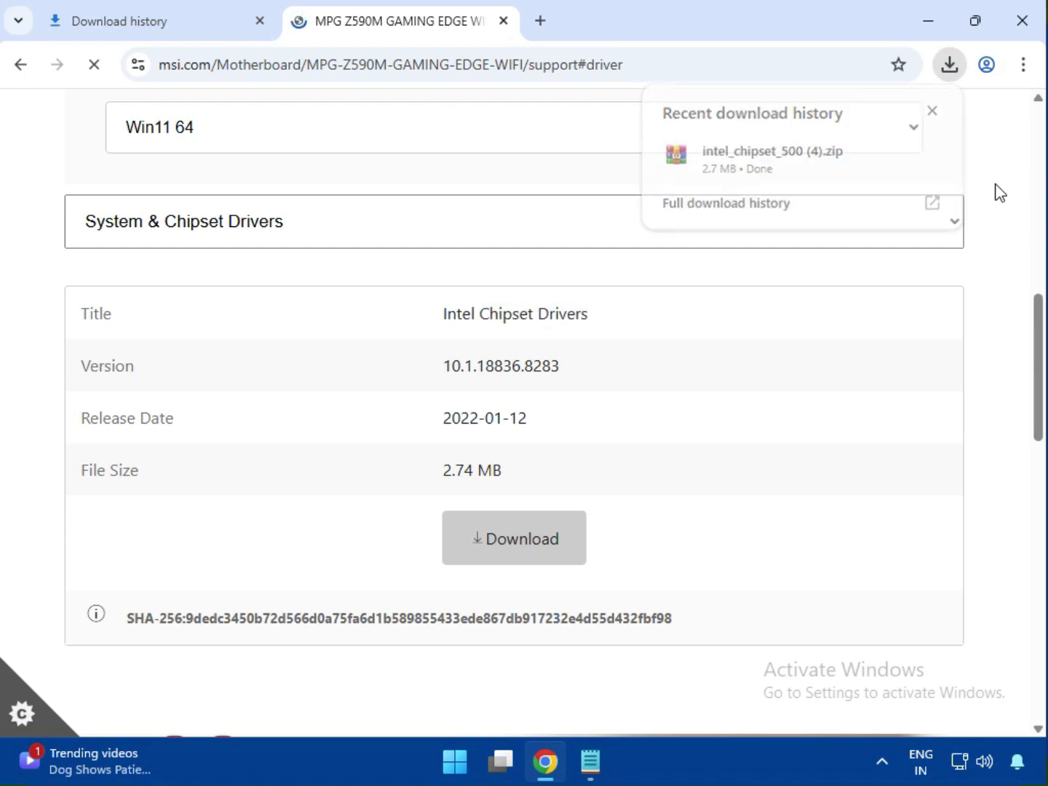
- Download the Intel VGA Driver from the On-Board VGA Drivers
left_click(295, 236)
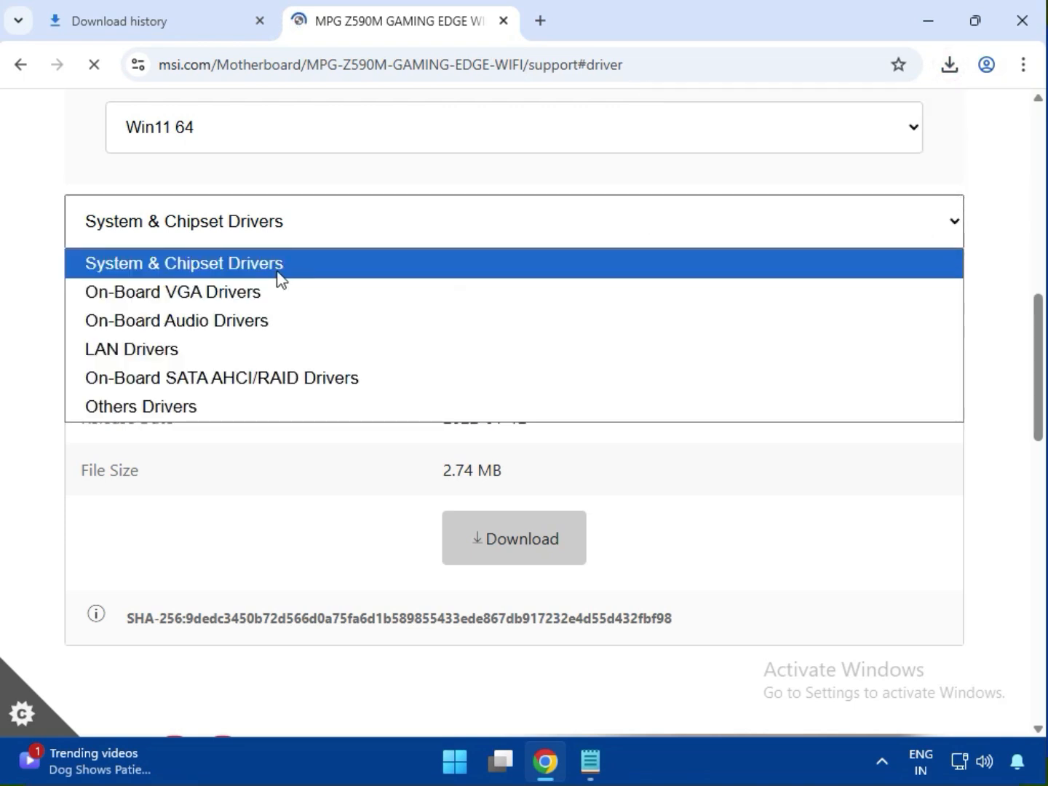
left_click(233, 292)
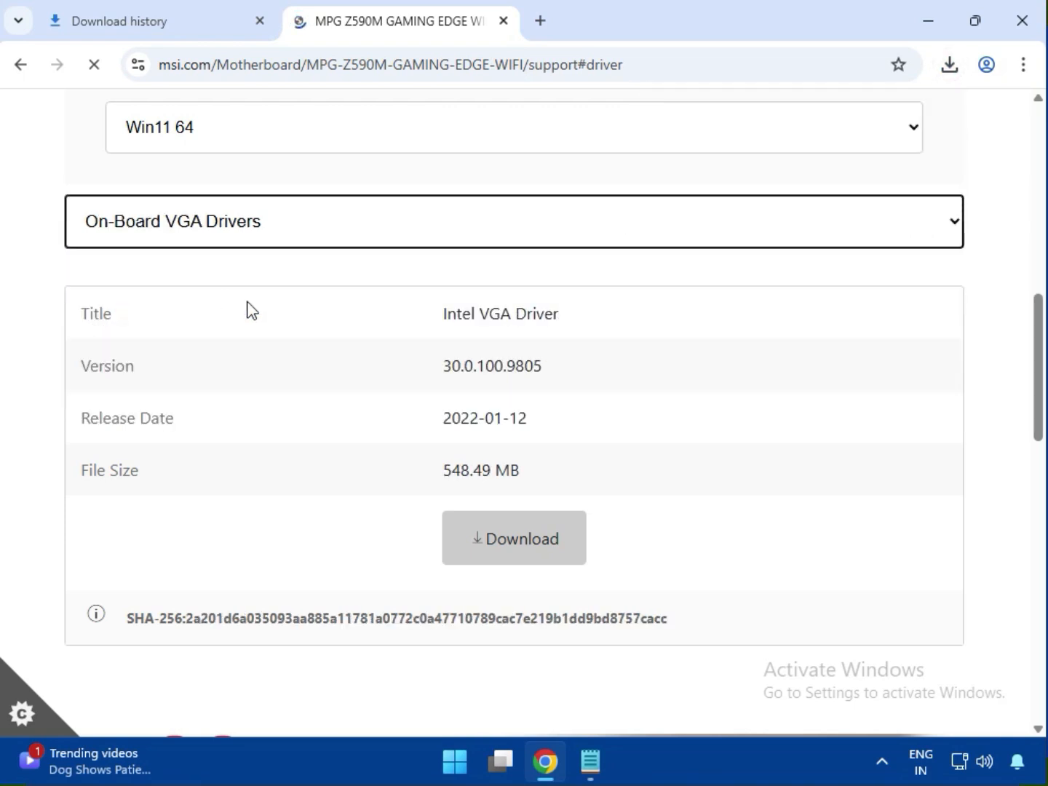
left_click_drag(471, 315, 576, 320)
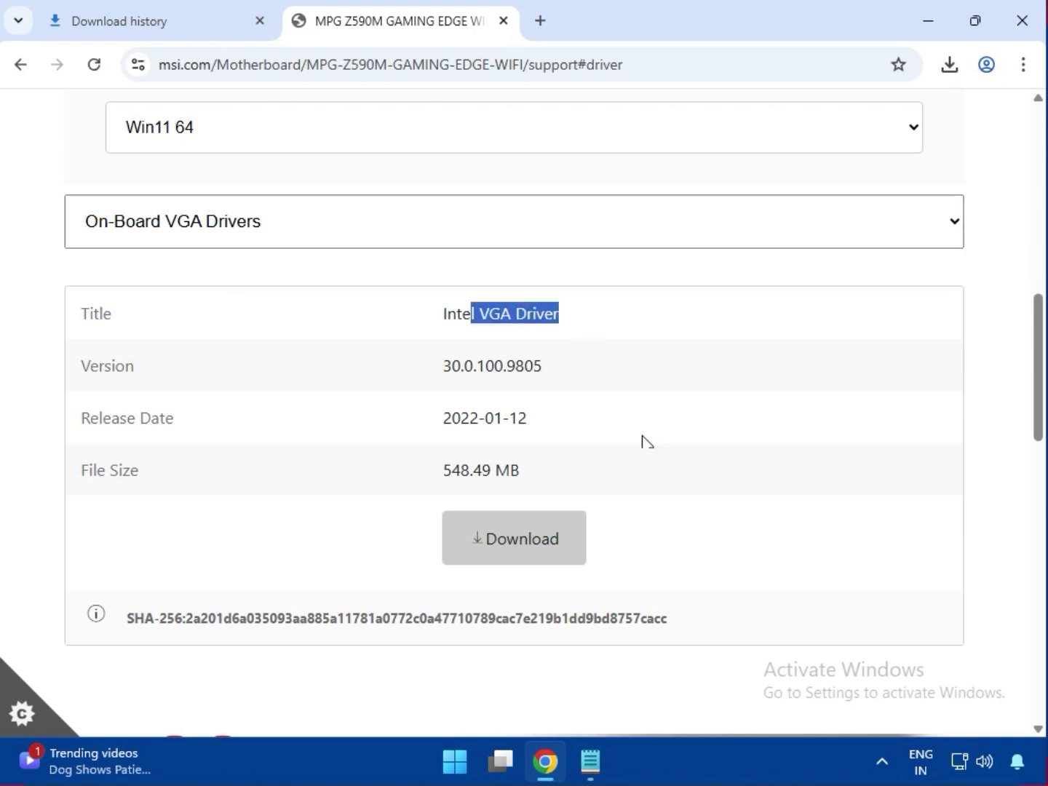
left_click(533, 573)
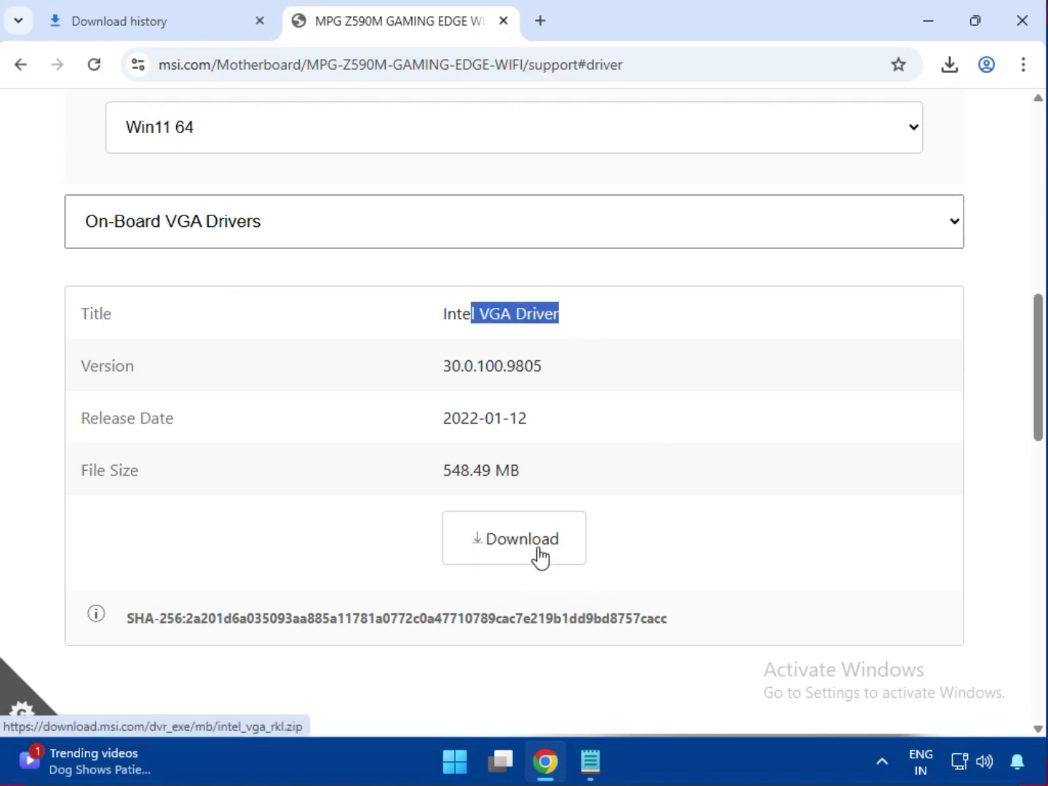
- Download the Realtek HD Universal Driver from the On-Board Audio Drivers
left_click(256, 243)
left_click(212, 325)
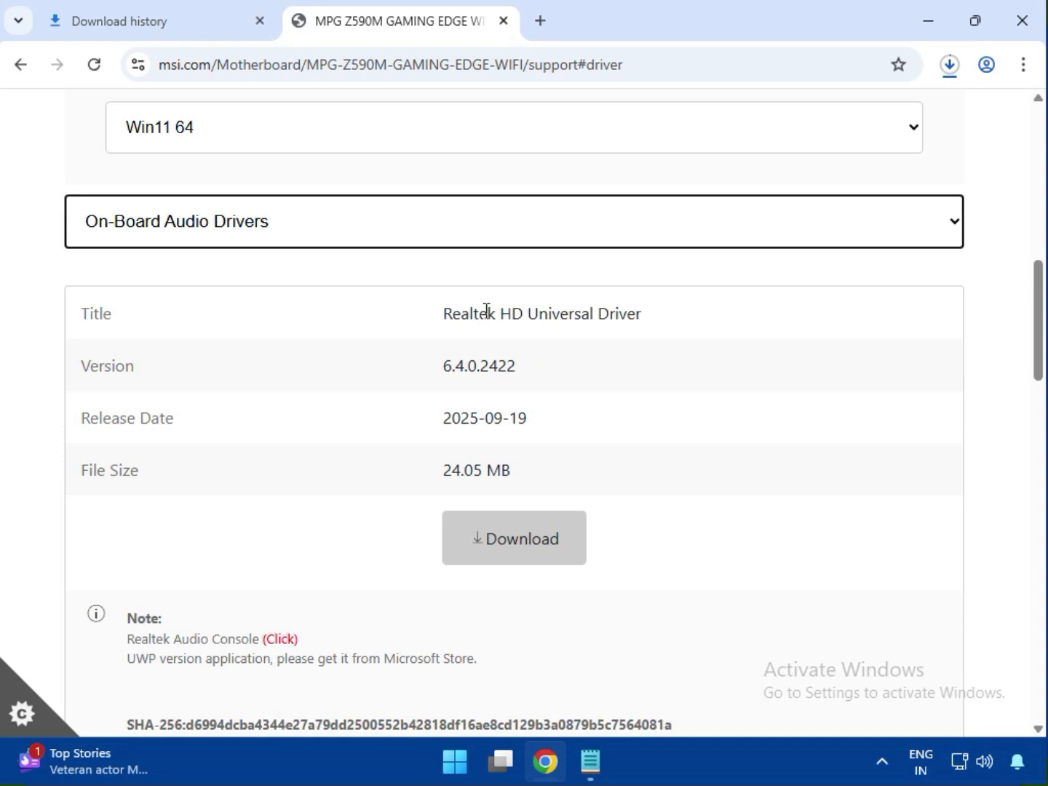
left_click_drag(486, 309, 685, 331)
left_click(534, 526)
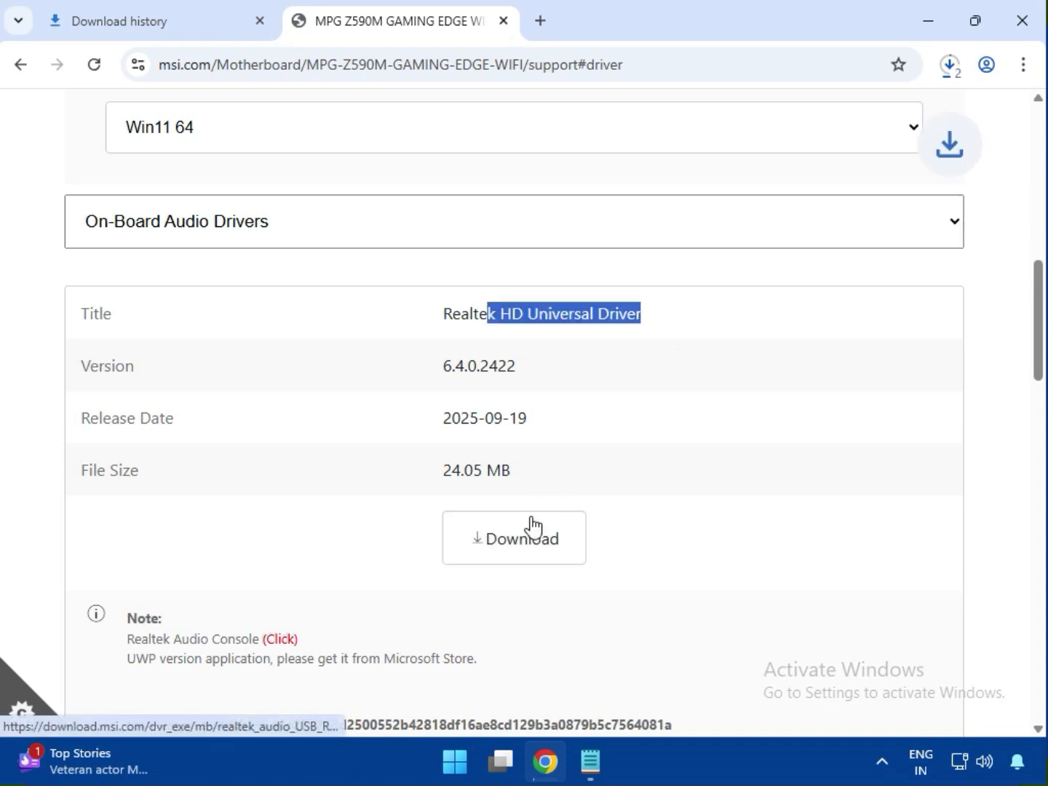
- Show the LAN Drivers and download the Intel WIFI Driver
left_click(218, 233)
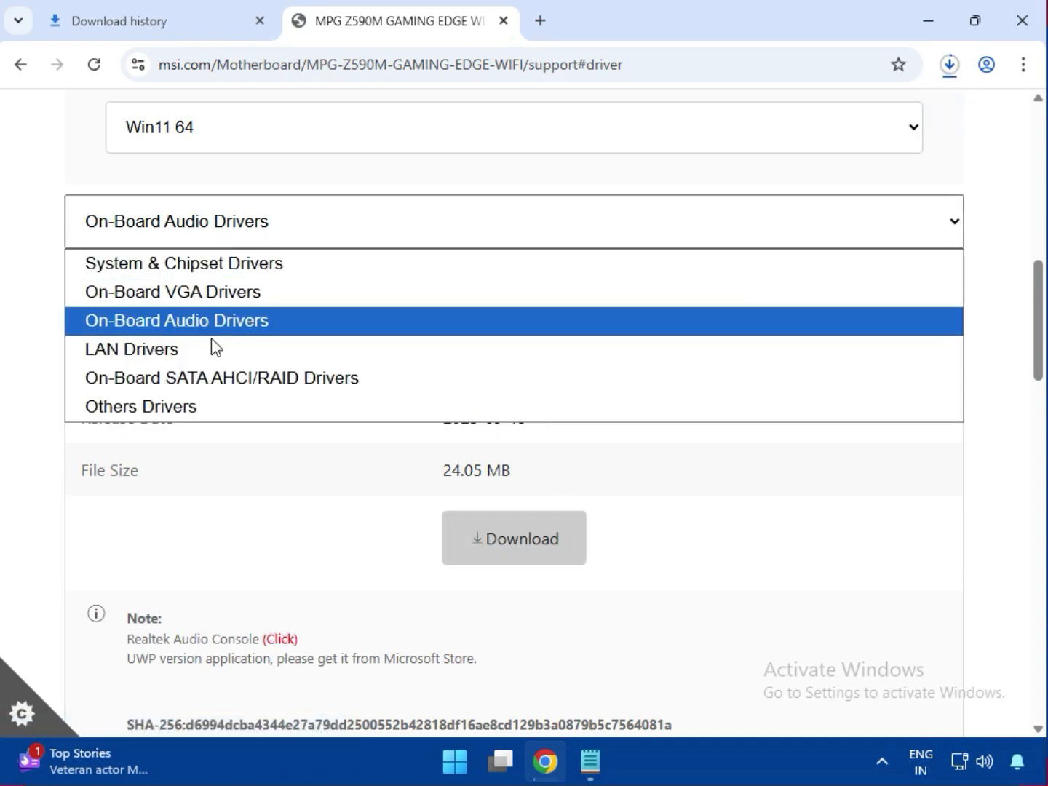
left_click(216, 348)
left_click_drag(481, 315, 602, 320)
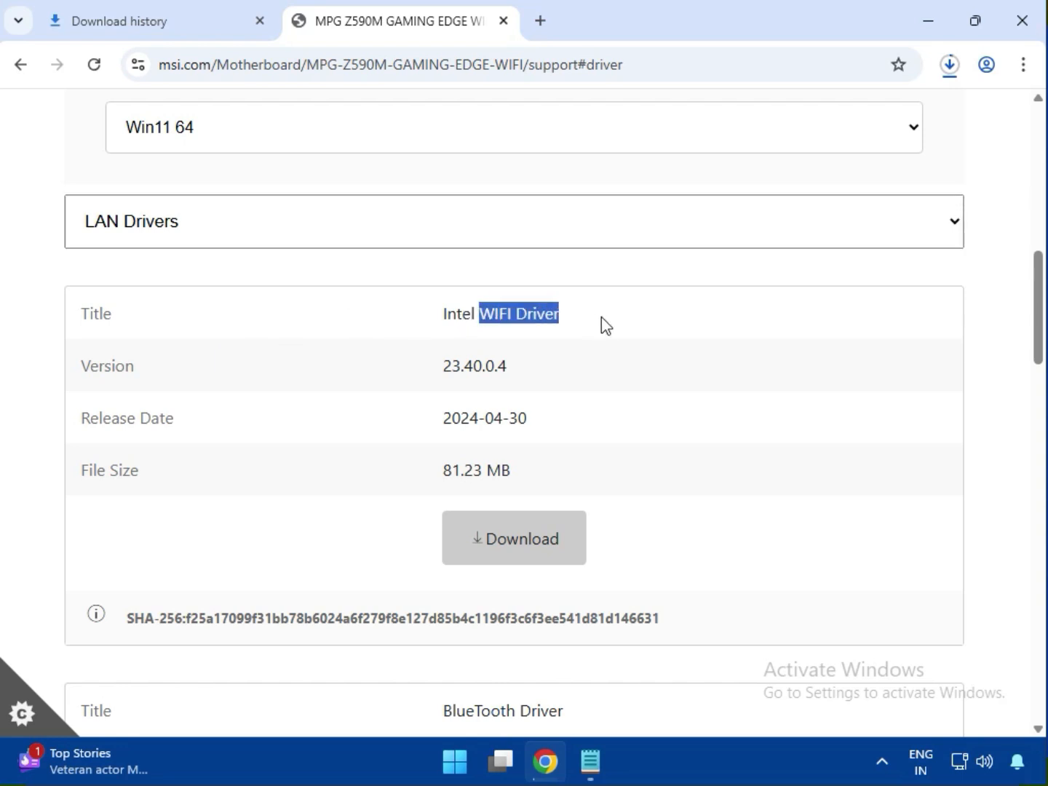
left_click(557, 522)
- Download the BlueTooth Driver listed among the LAN Drivers
scroll(592, 527, "down", 4)
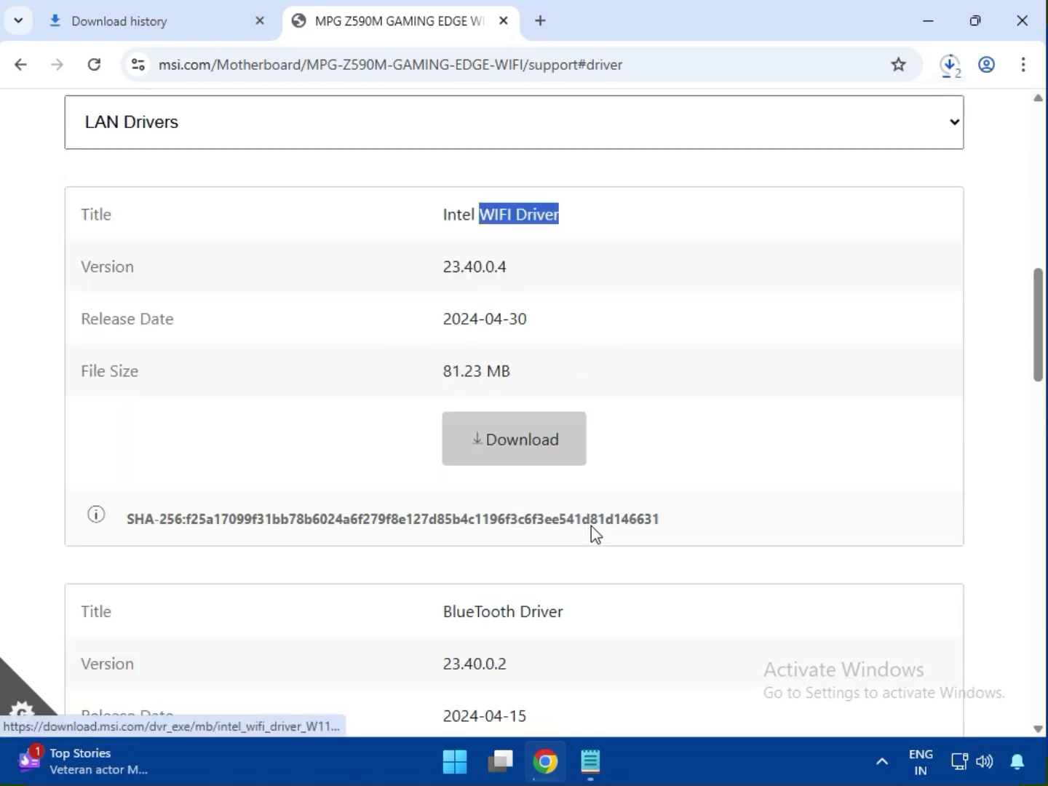
left_click_drag(480, 402, 569, 404)
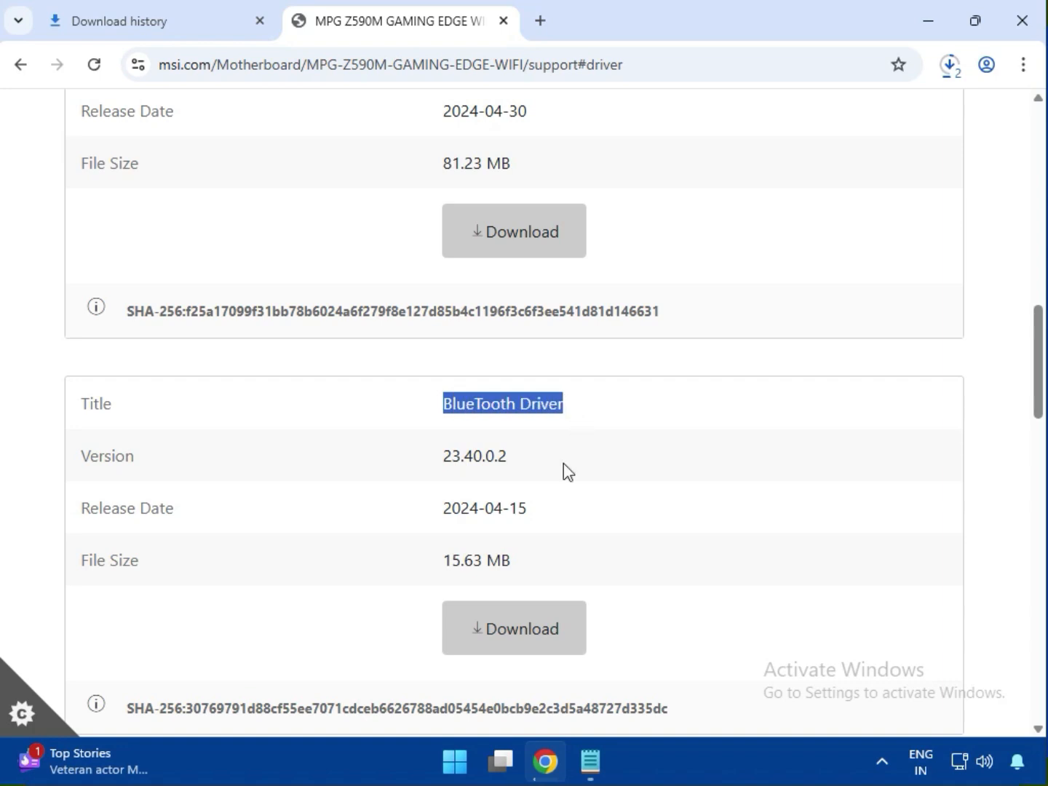
left_click(513, 622)
- Download the Intel Network Drivers listed below the BlueTooth Driver
scroll(615, 573, "down", 4)
left_click_drag(482, 492, 623, 510)
scroll(536, 541, "down", 3)
left_click(535, 537)
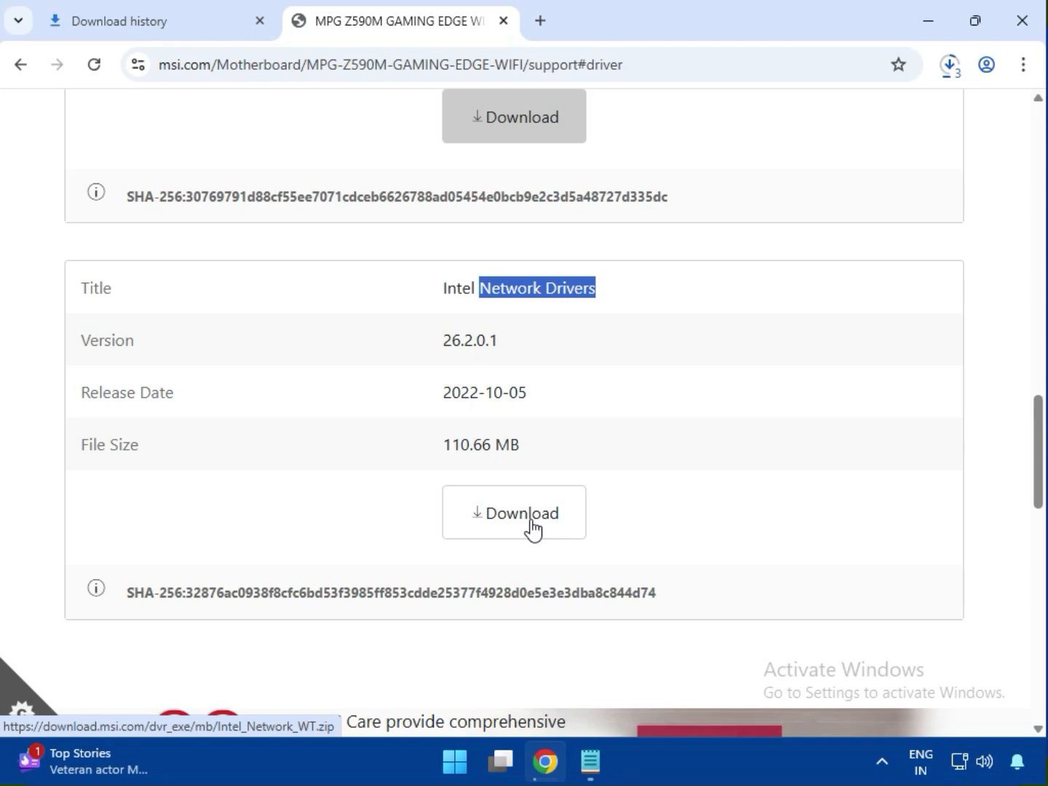
- Open the full download history and show bt_drivers (3).zip in its folder in File Explorer
scroll(530, 521, "up", 8)
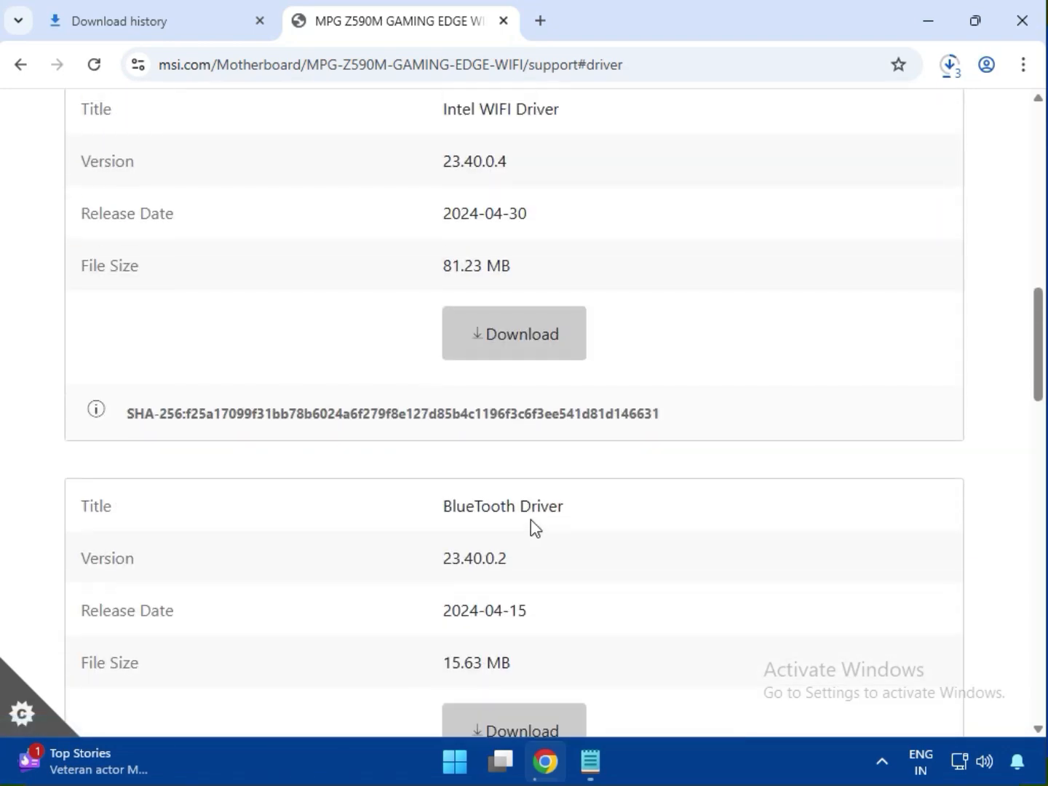
scroll(531, 520, "up", 14)
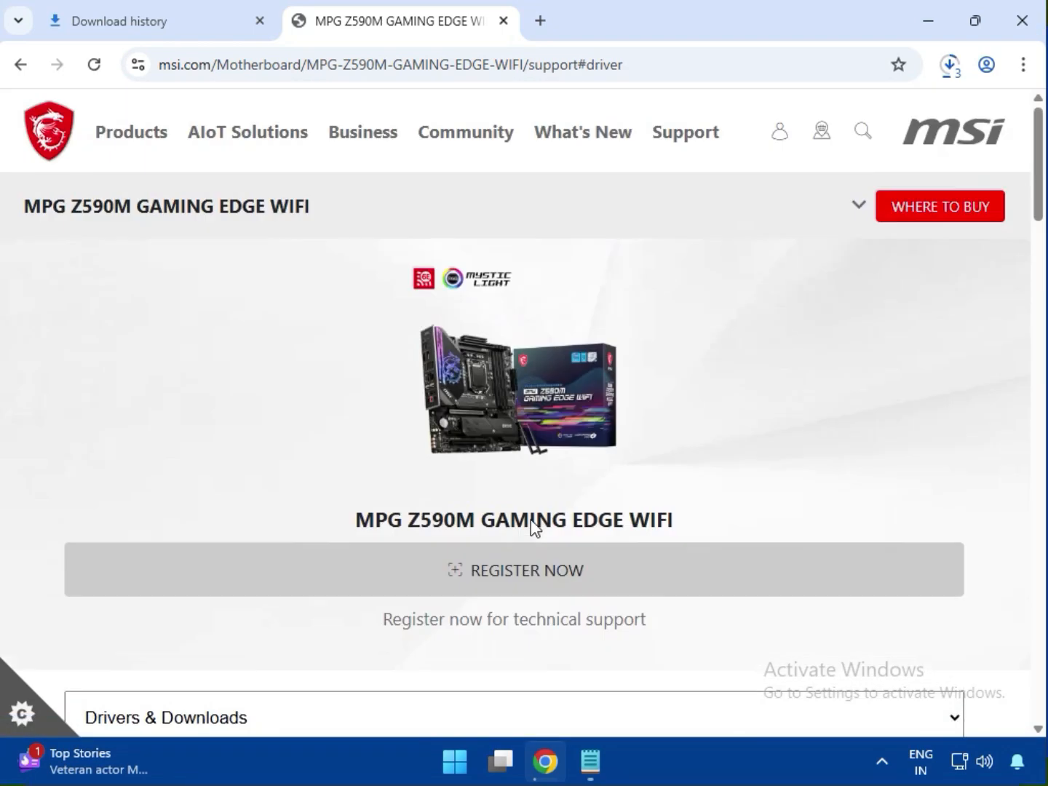
left_click(959, 70)
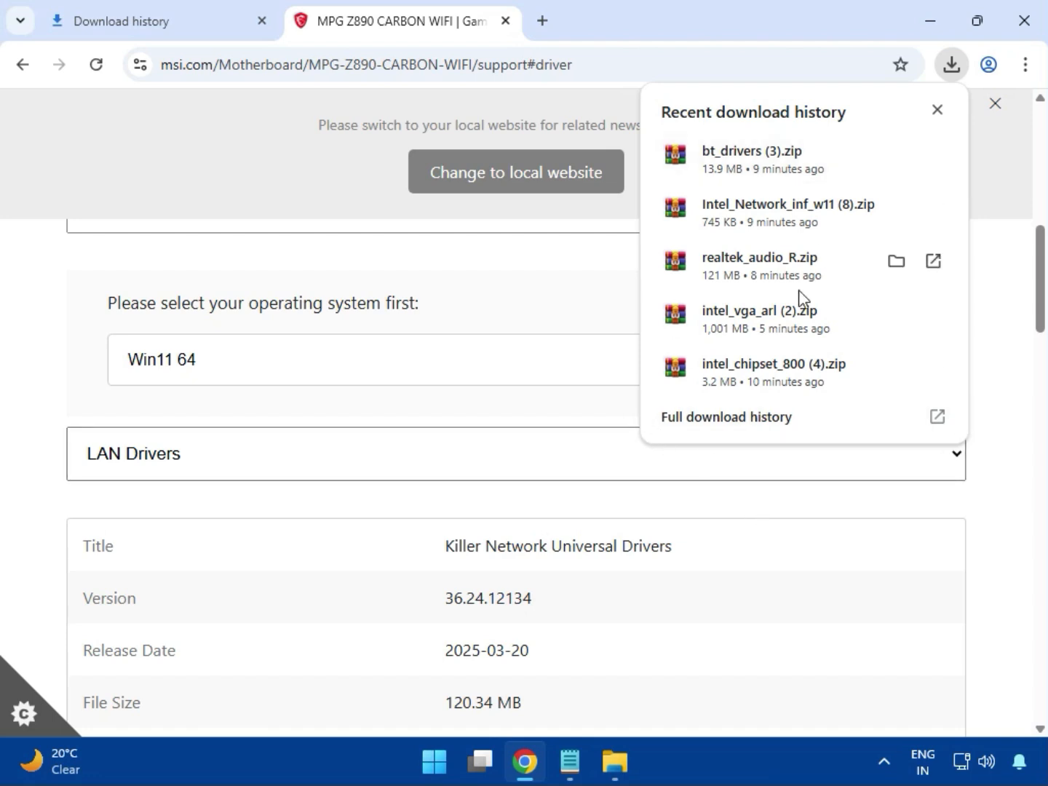
left_click(700, 428)
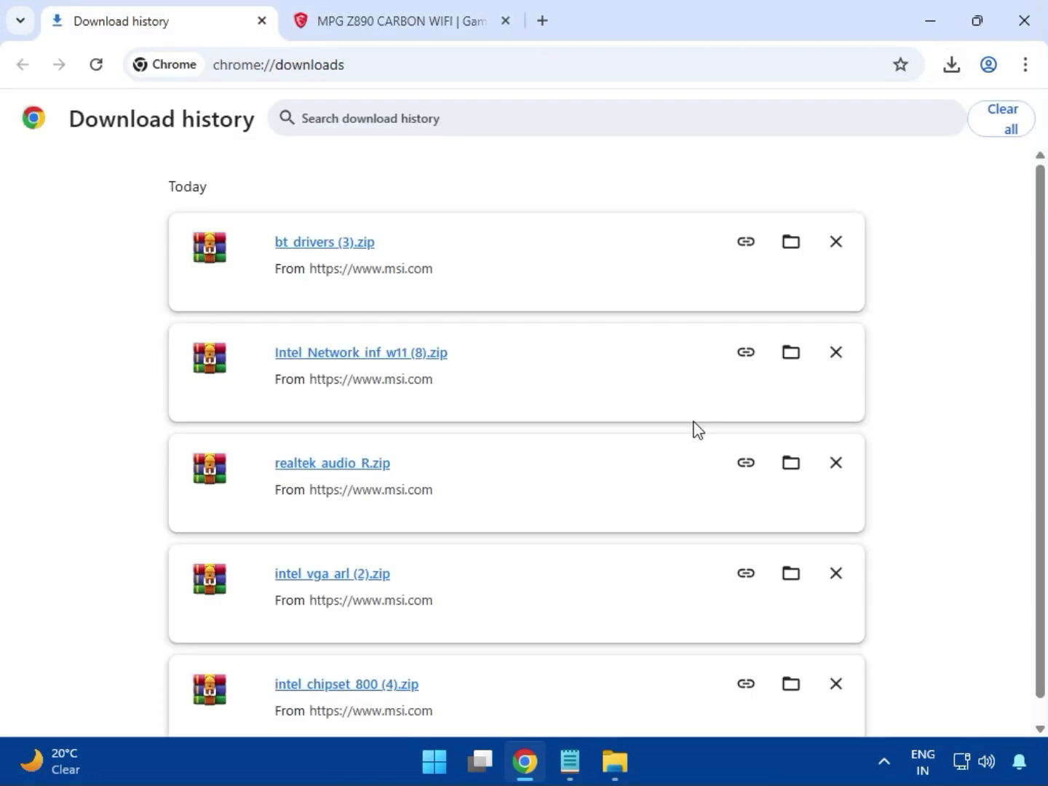
left_click(788, 243)
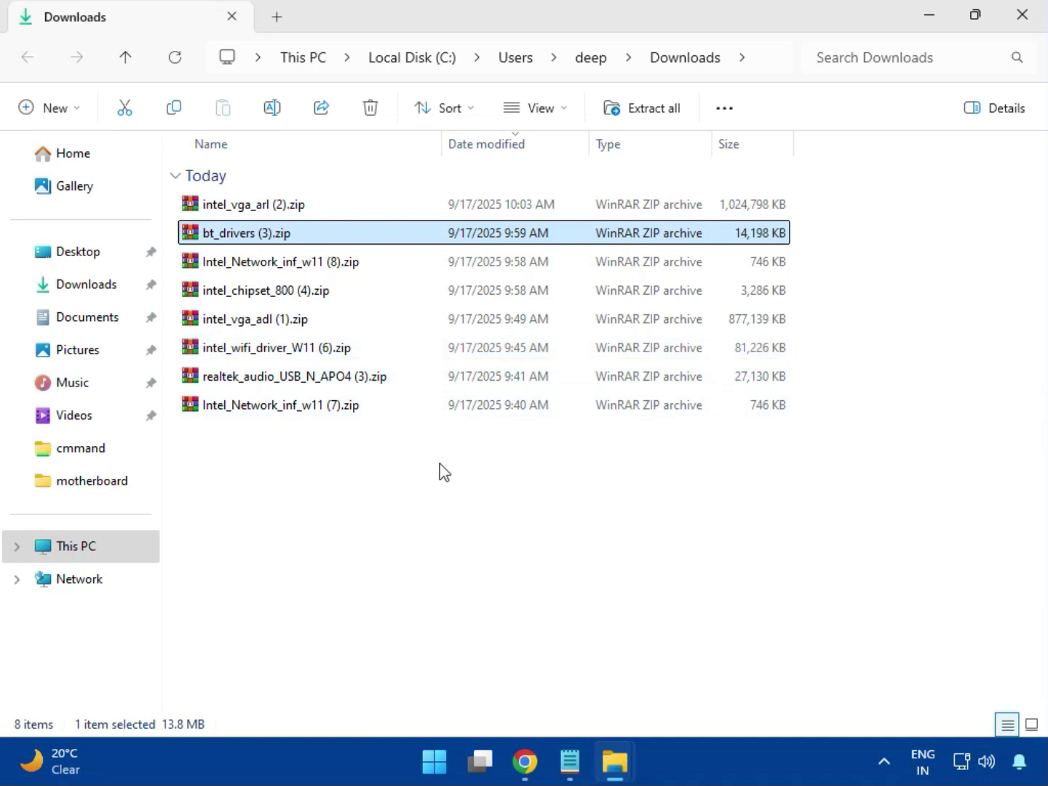
- Open intel_vga_arl (2).zip in WinRAR, dismiss the licence reminder and enter the Intel VGA Driver_32.0.101.6629 folder
left_click(291, 212)
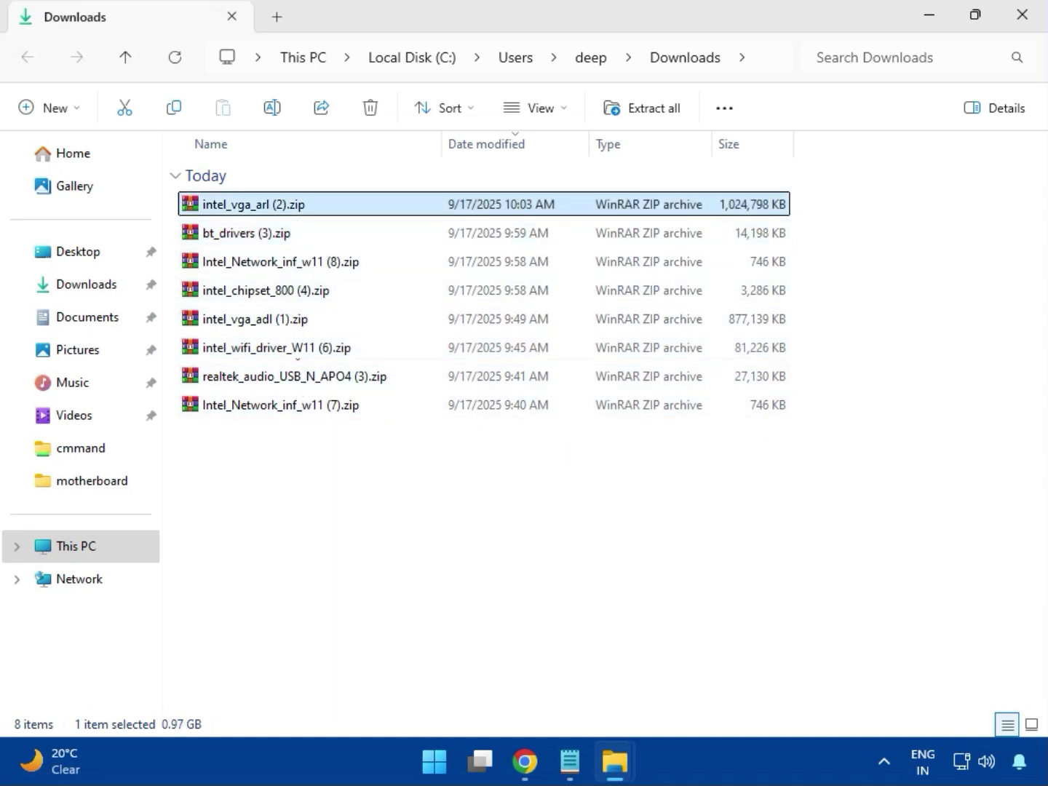
double_click(286, 206)
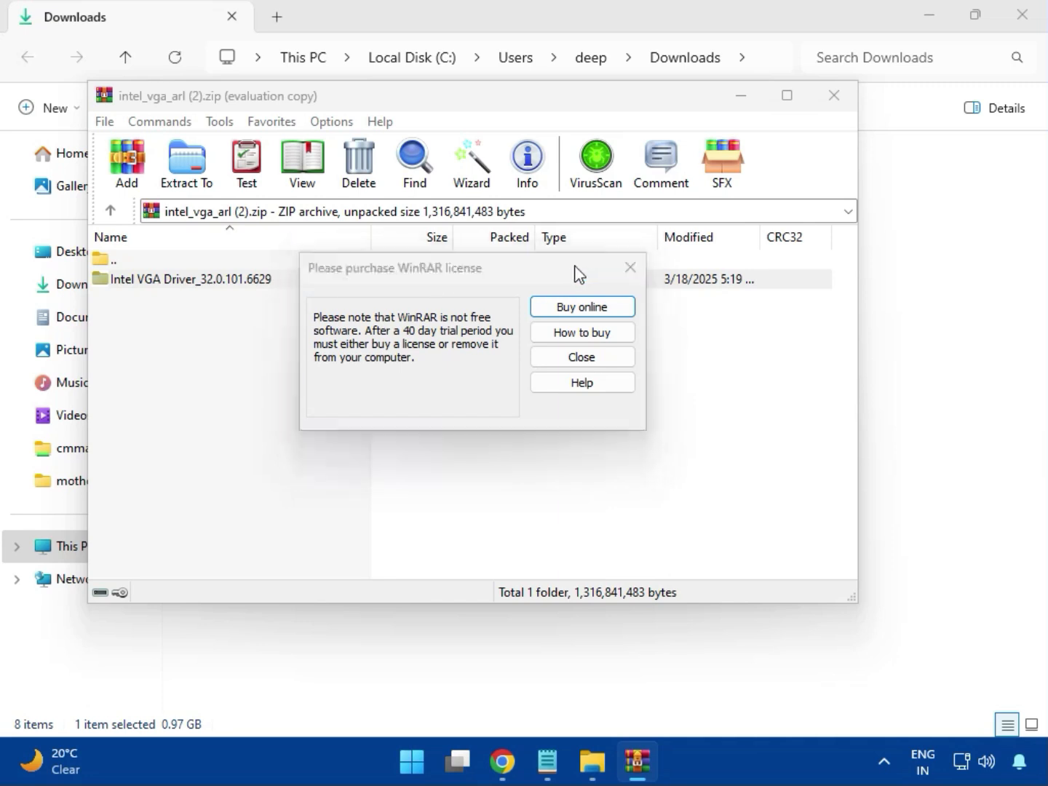
left_click(622, 269)
double_click(216, 282)
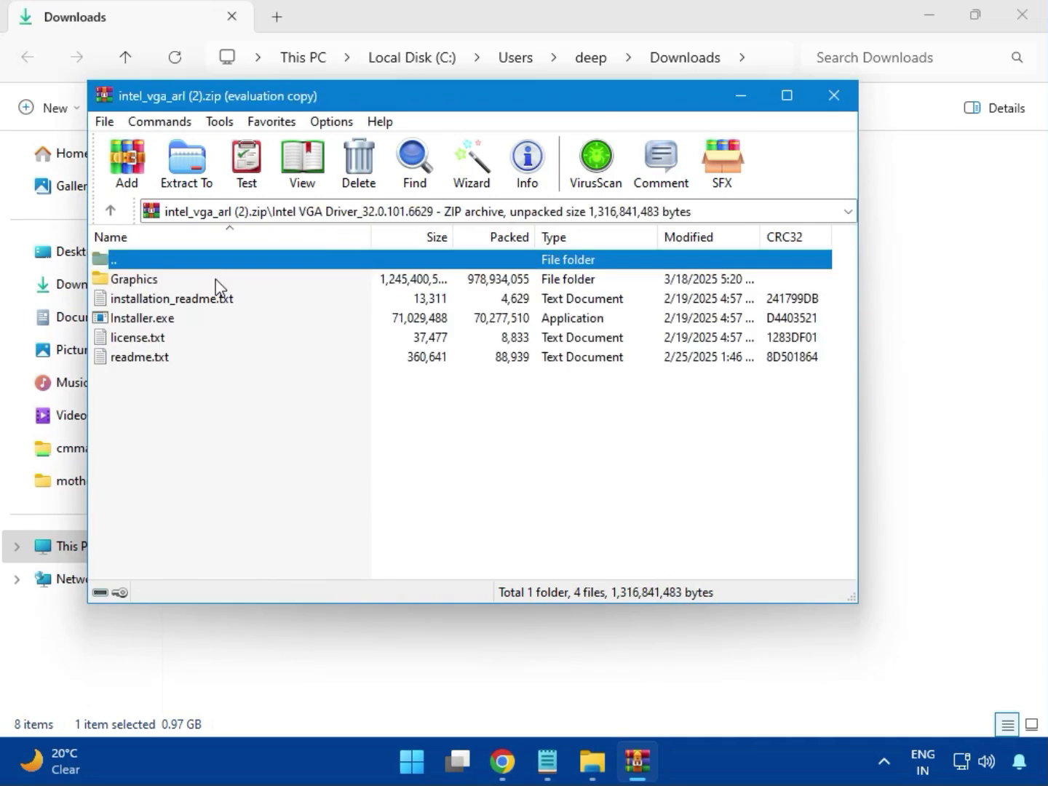
- Run Installer.exe from the archive and allow the Intel Graphics Driver Installer to make changes to the device
left_click(175, 324)
double_click(206, 319)
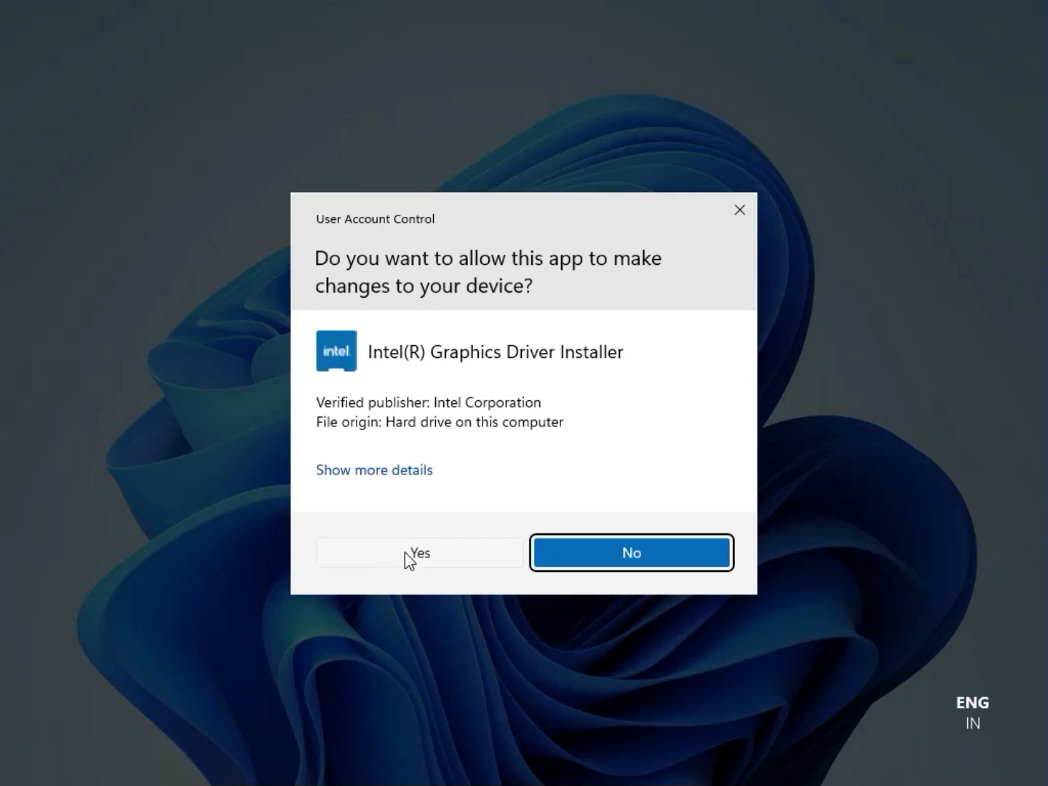
left_click(405, 554)
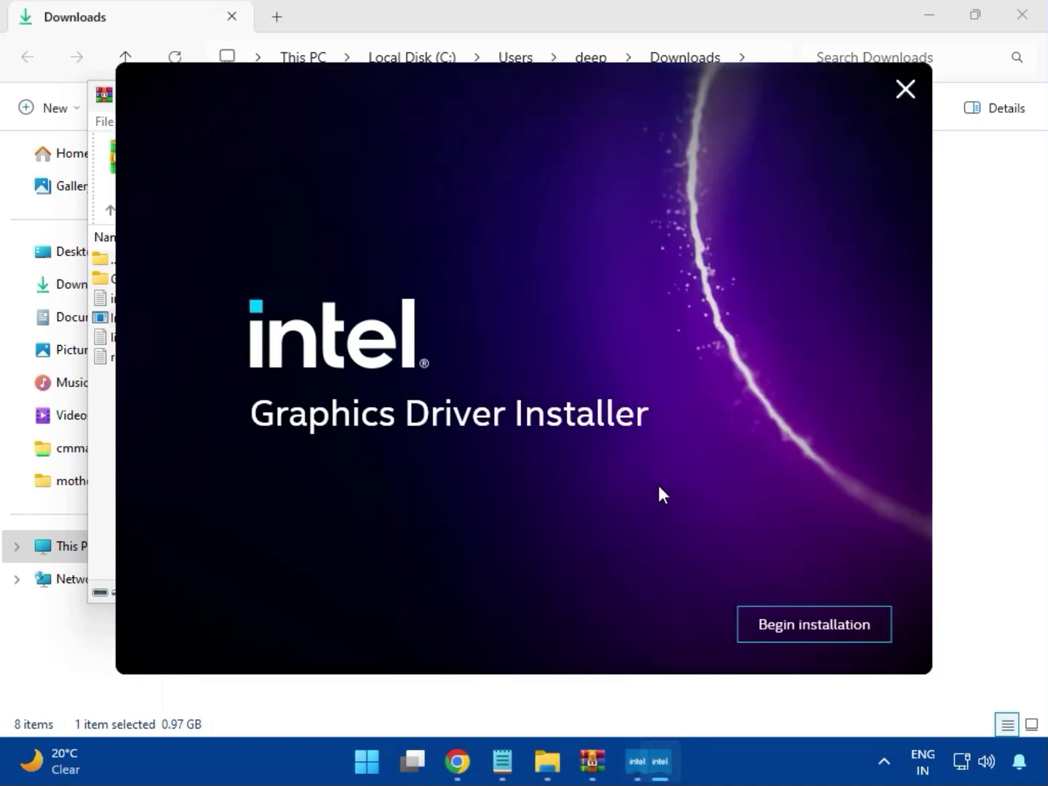
- Try to install the Intel graphics driver, then exit the installer and close the intel_vga_arl (2).zip archive
left_click(797, 626)
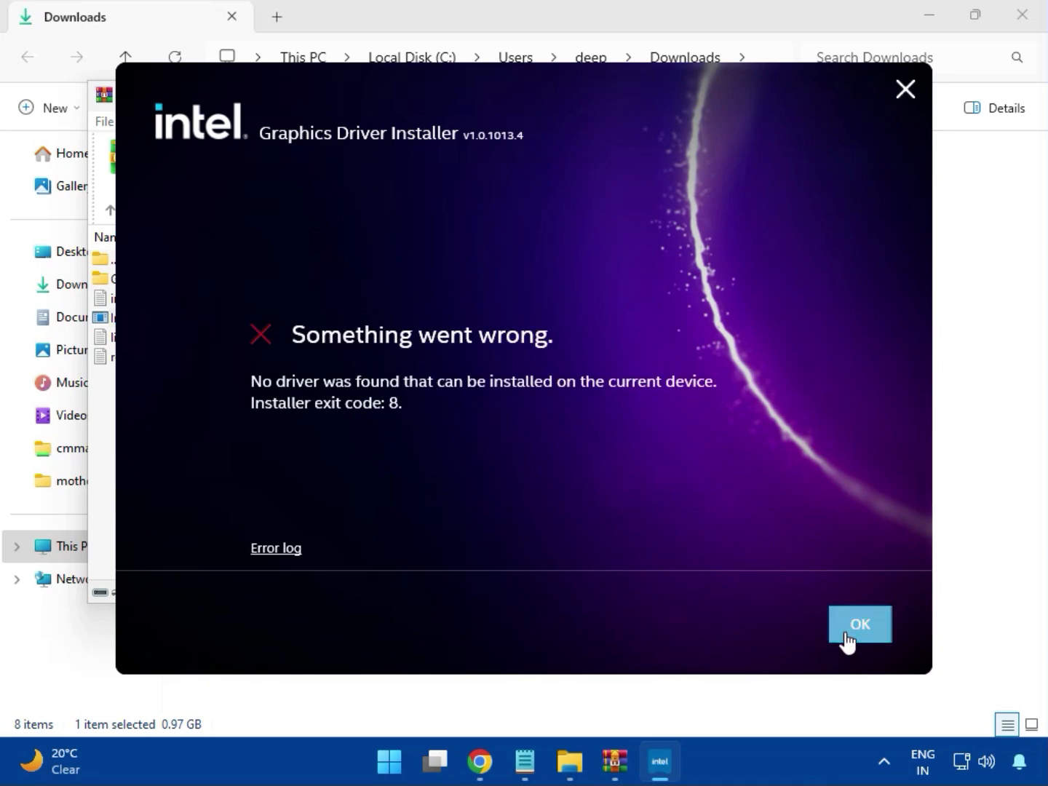
left_click(847, 638)
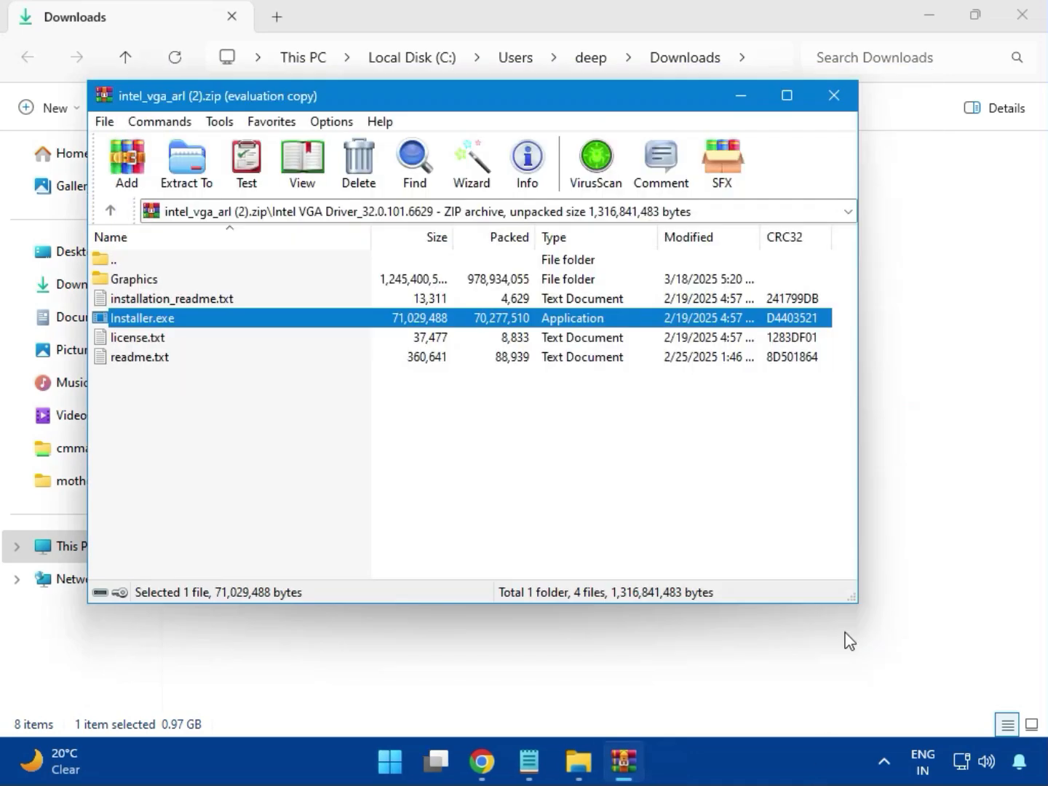
left_click(833, 96)
- Open bt_drivers (3).zip, dismiss the WinRAR reminder and run Intel Bluetooth.msi from the Intel BlueTooth Driver_23.70.0.2 folder
left_click(222, 246)
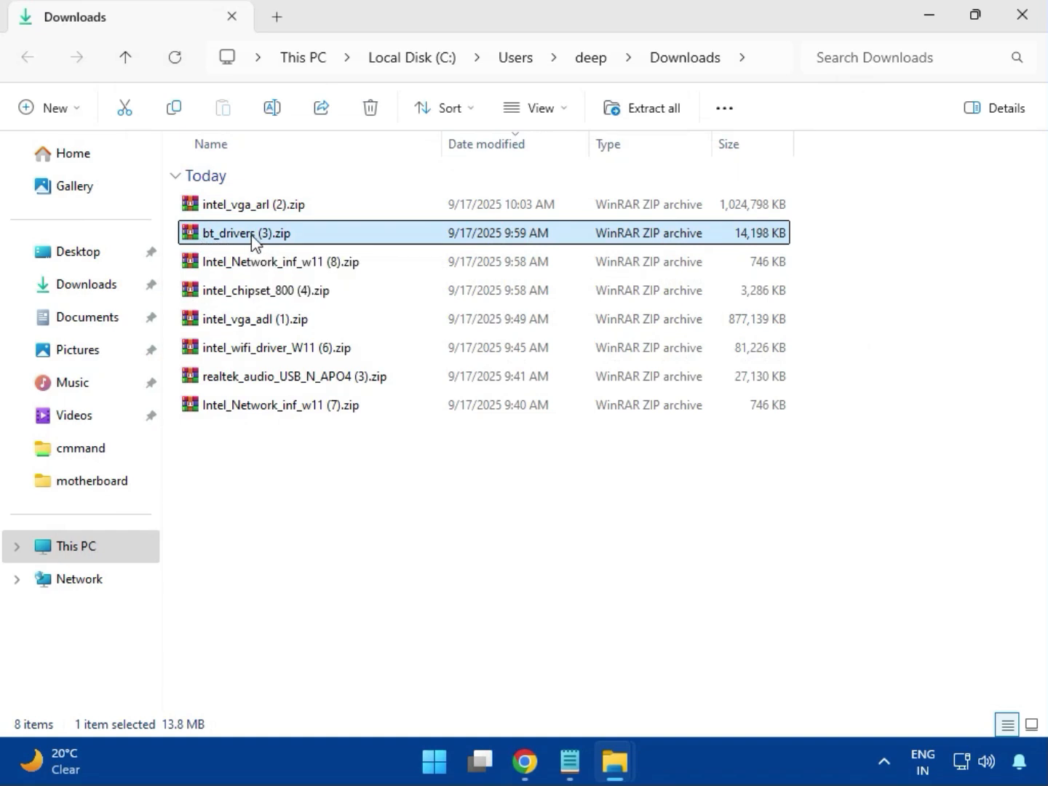
double_click(251, 235)
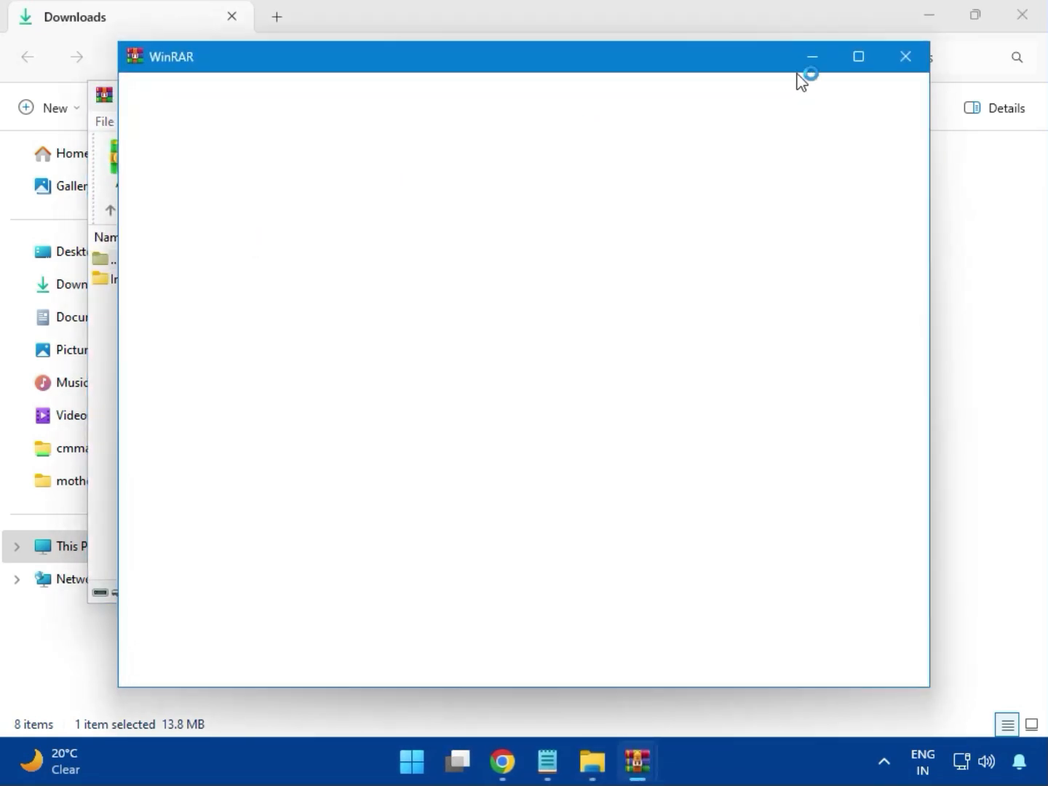
left_click(907, 58)
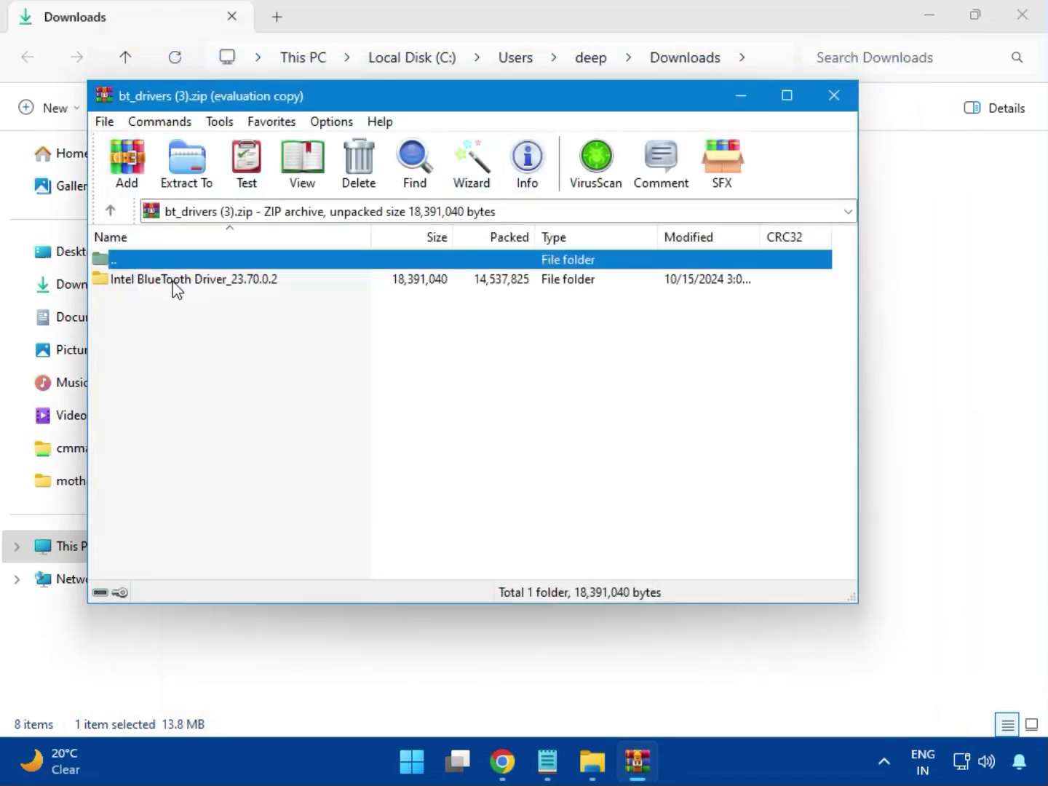
left_click(161, 287)
double_click(195, 282)
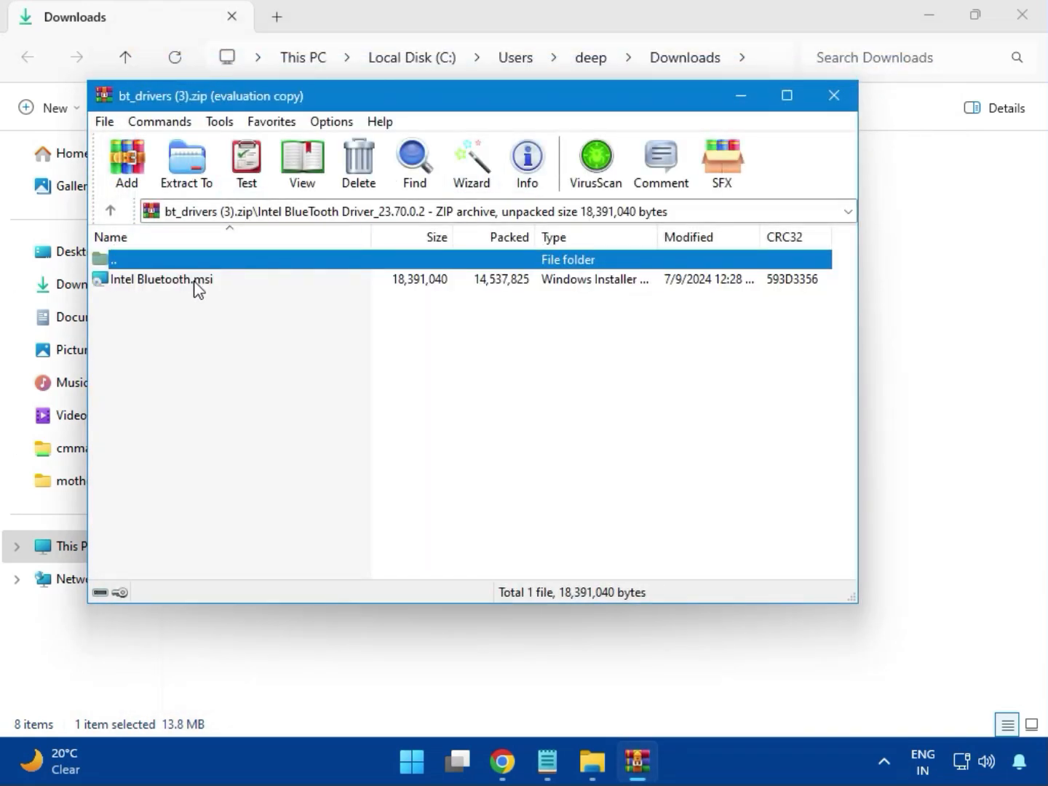
double_click(174, 282)
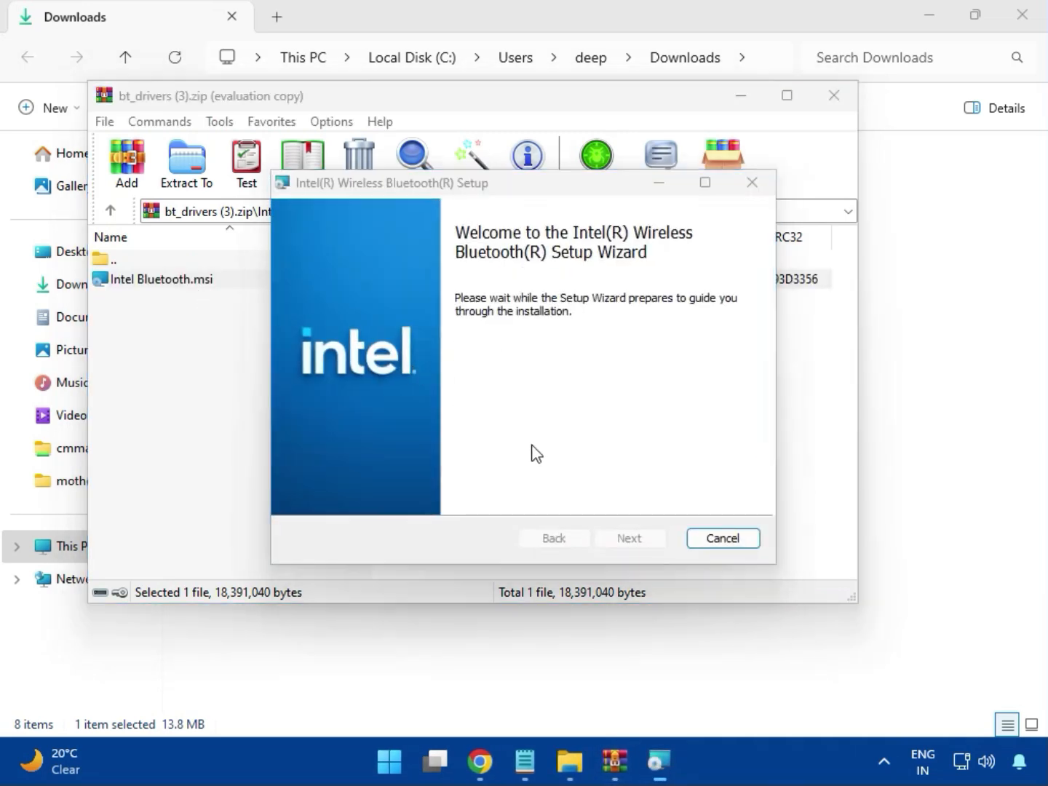
- Install Intel Wireless Bluetooth with the licence accepted and the Typical setup type, allow the device changes, and close the setup and archive
left_click(629, 538)
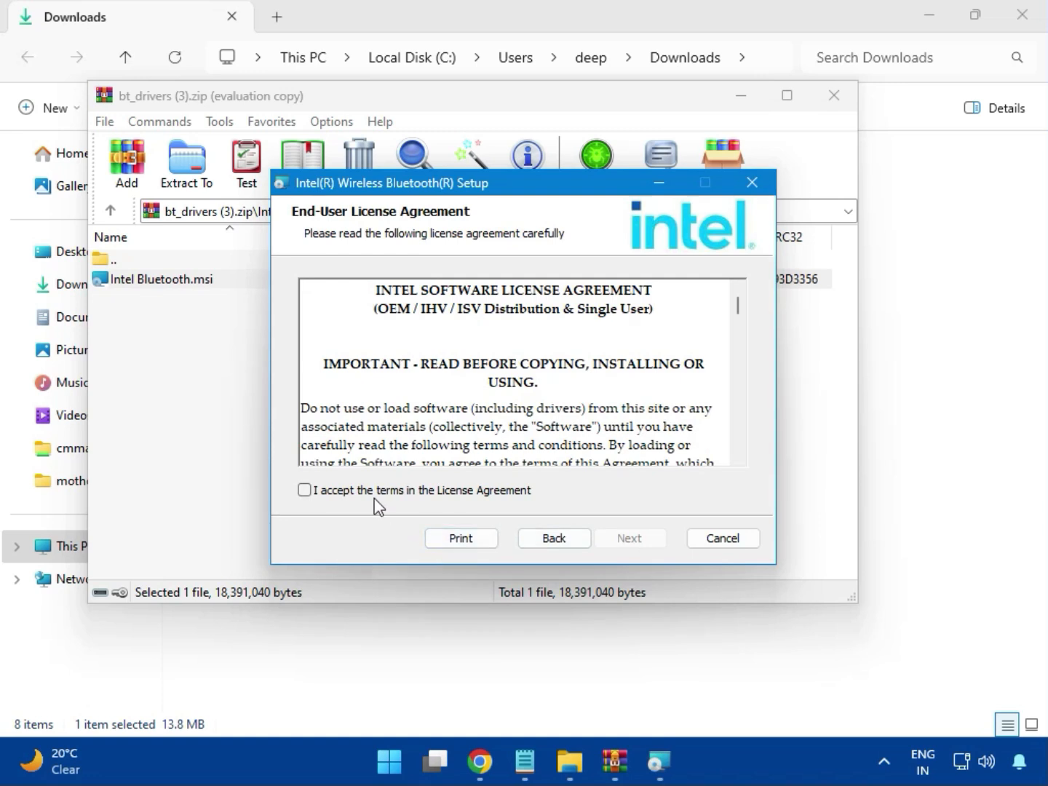
left_click(338, 495)
left_click(619, 540)
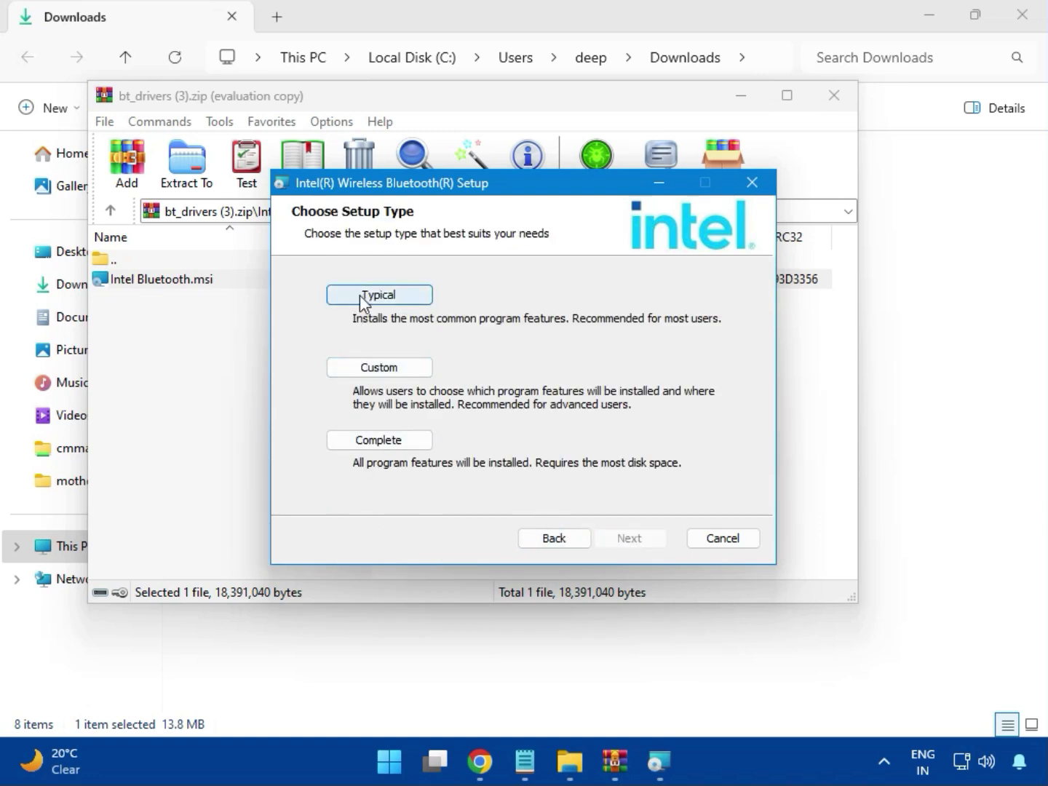
left_click(360, 296)
left_click(601, 538)
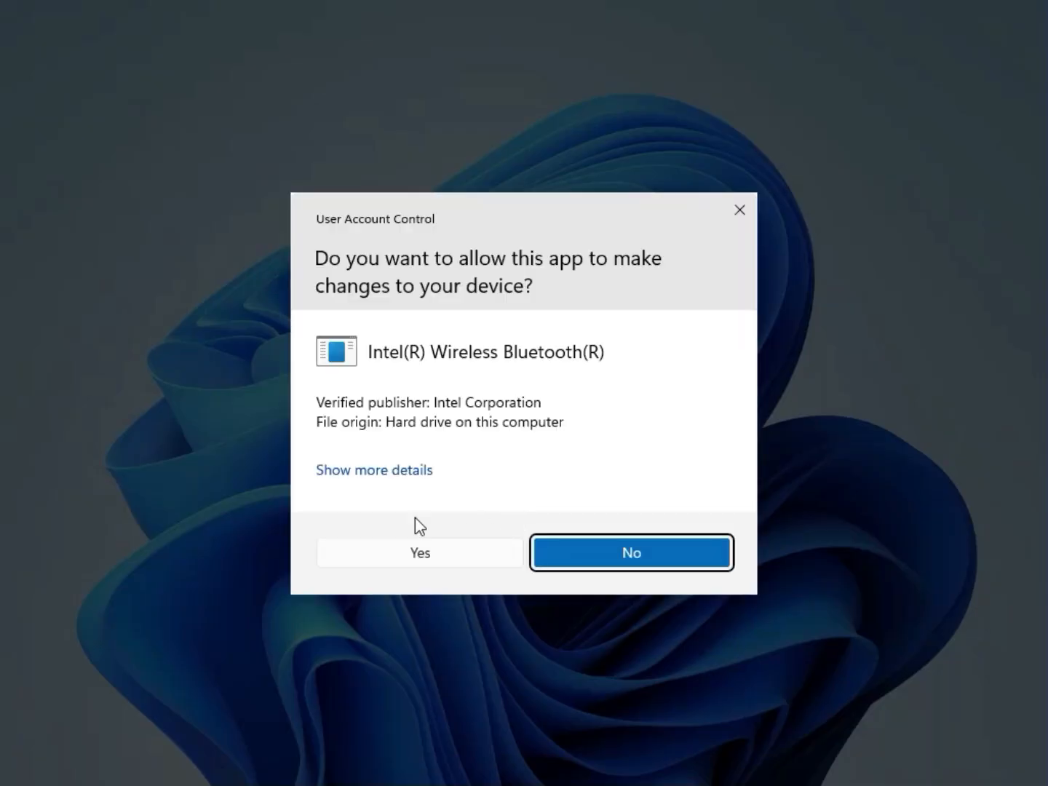
left_click(403, 552)
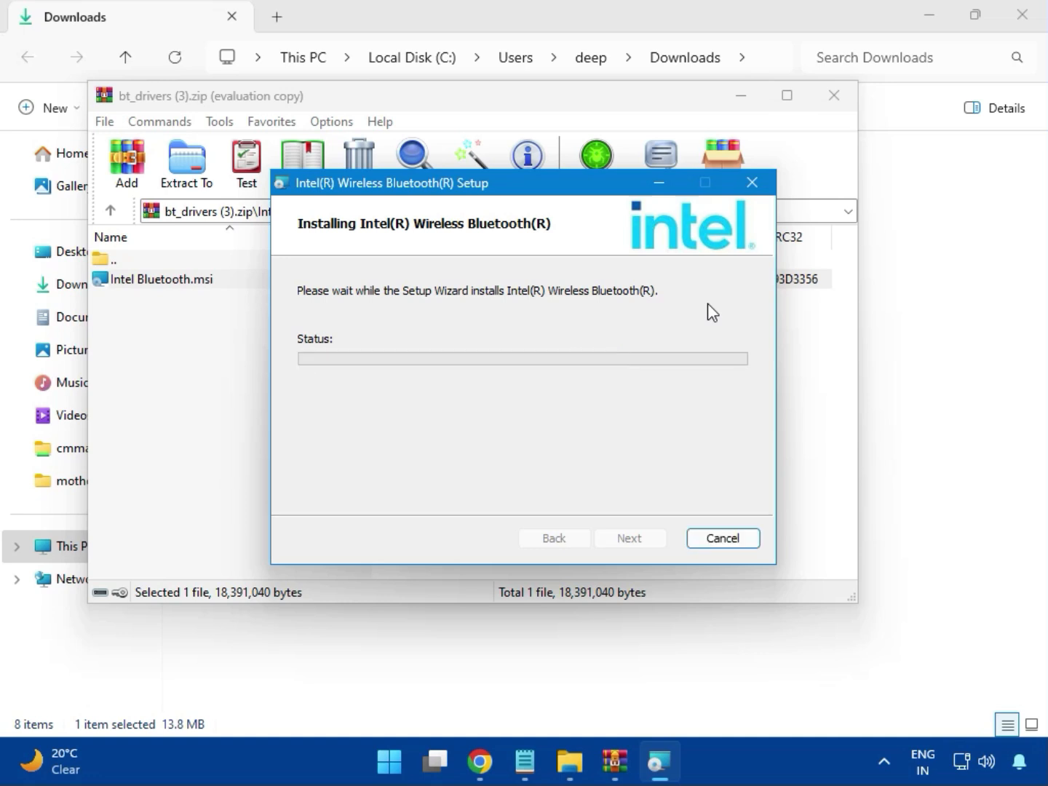
left_click(629, 539)
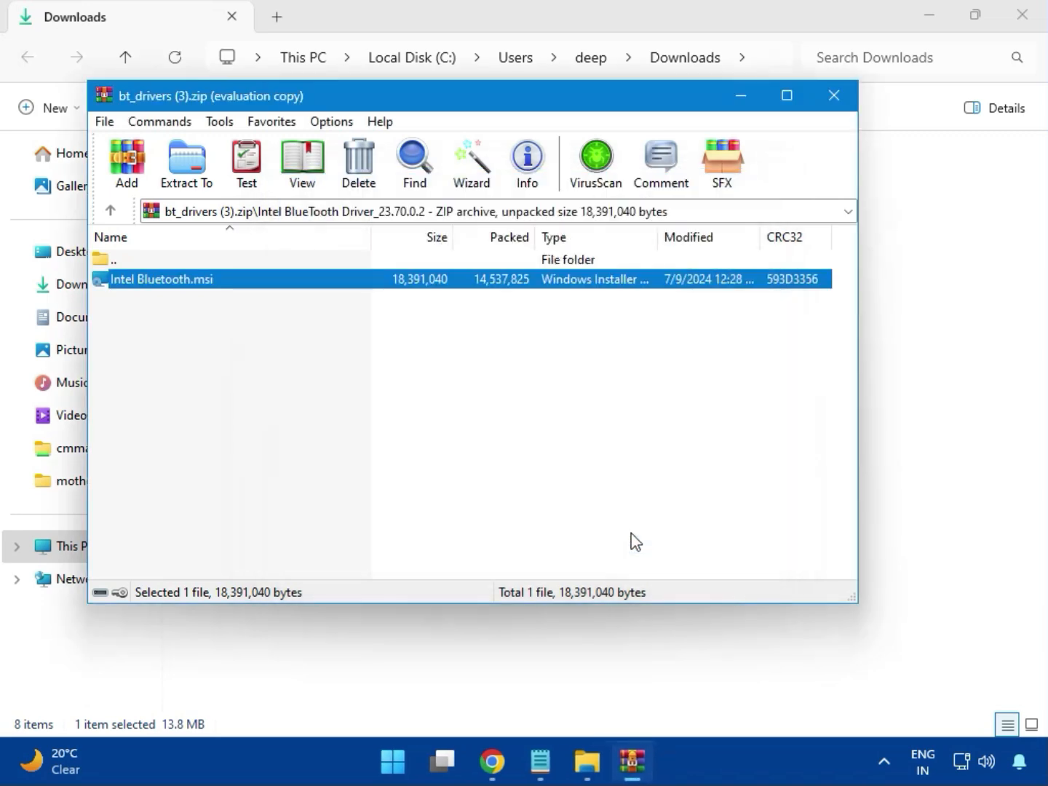
left_click(843, 108)
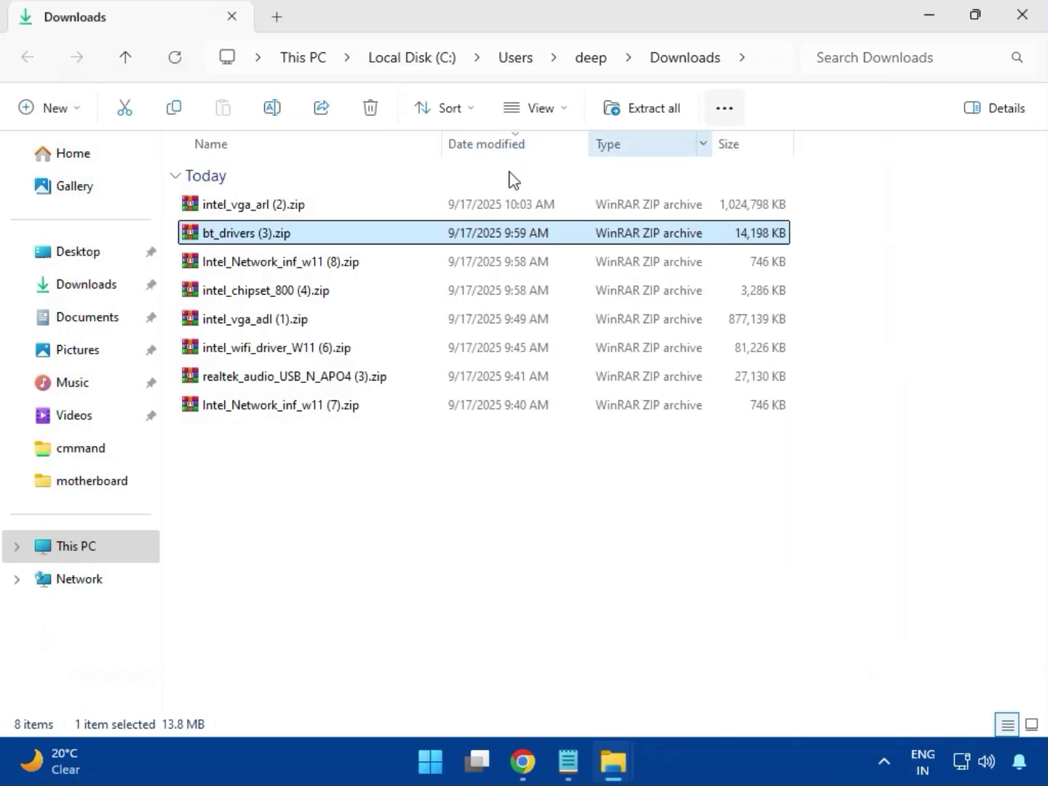
- Open Intel_Network_inf_w11 (8).zip, dismiss the WinRAR reminder and enter the W11 folder
left_click(273, 273)
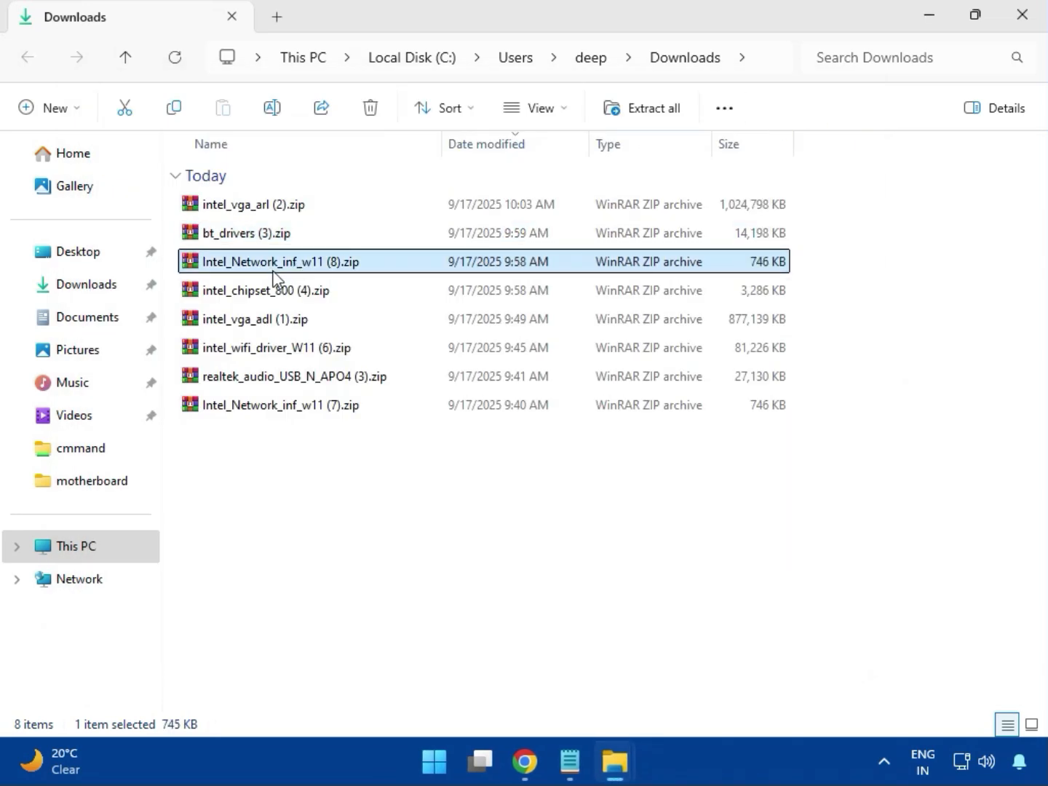
double_click(289, 266)
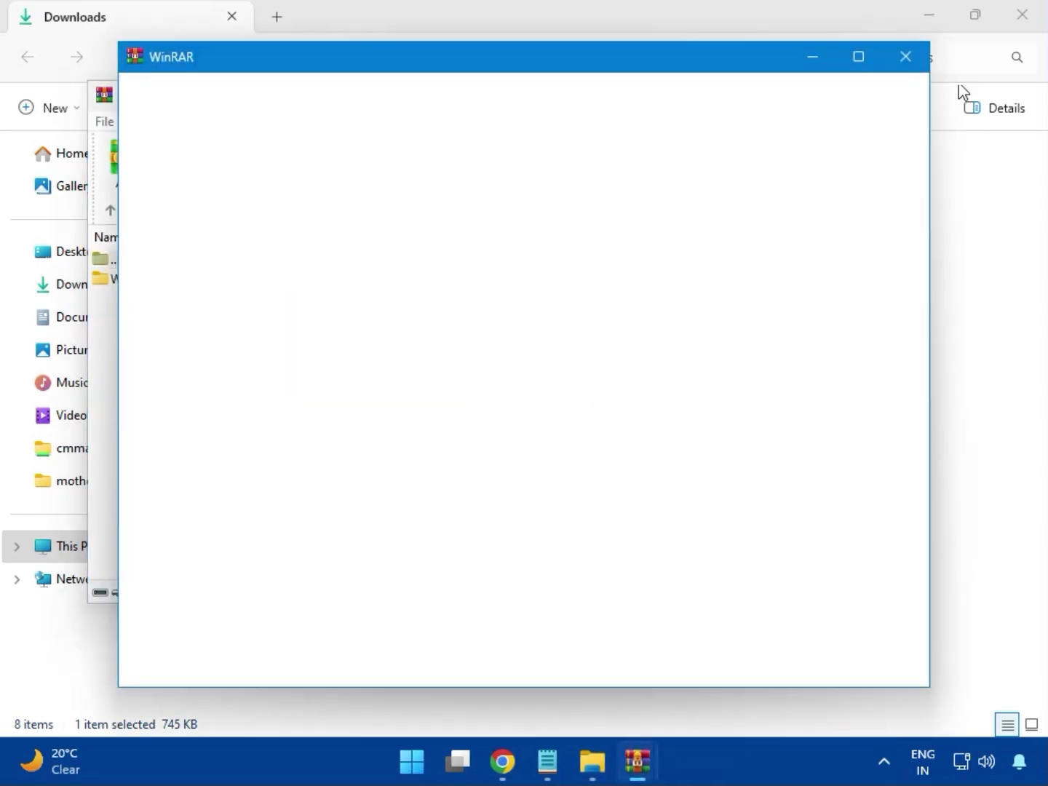
left_click(905, 56)
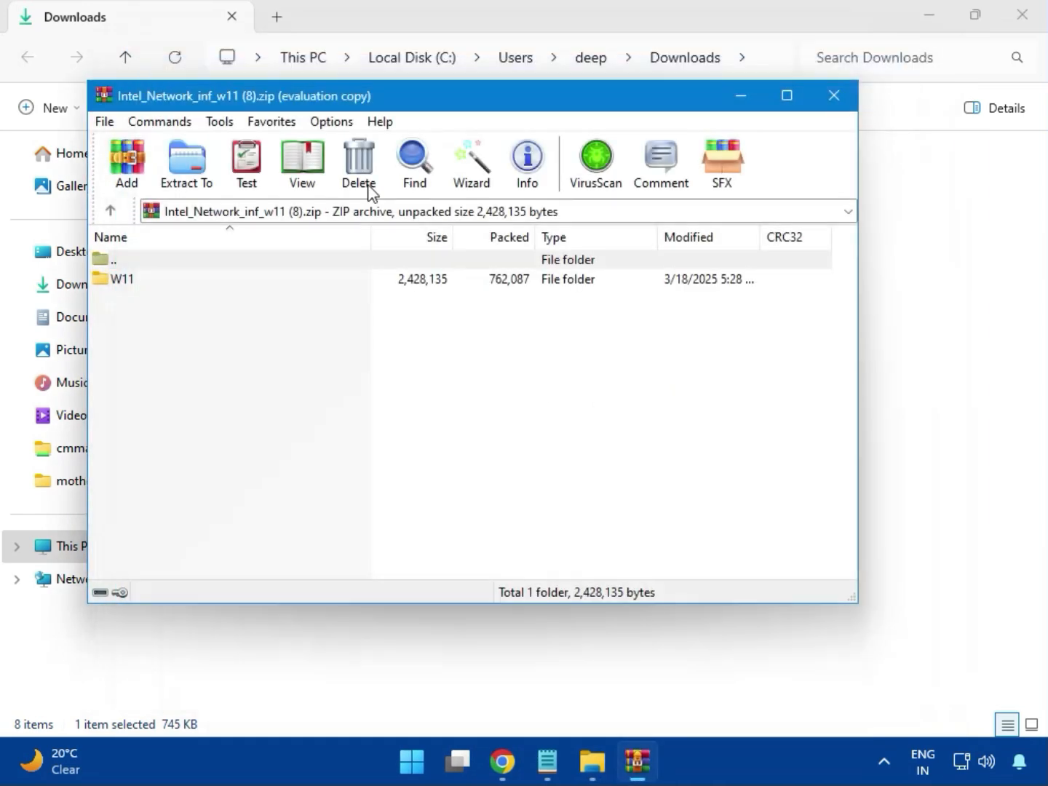
left_click(128, 288)
double_click(134, 290)
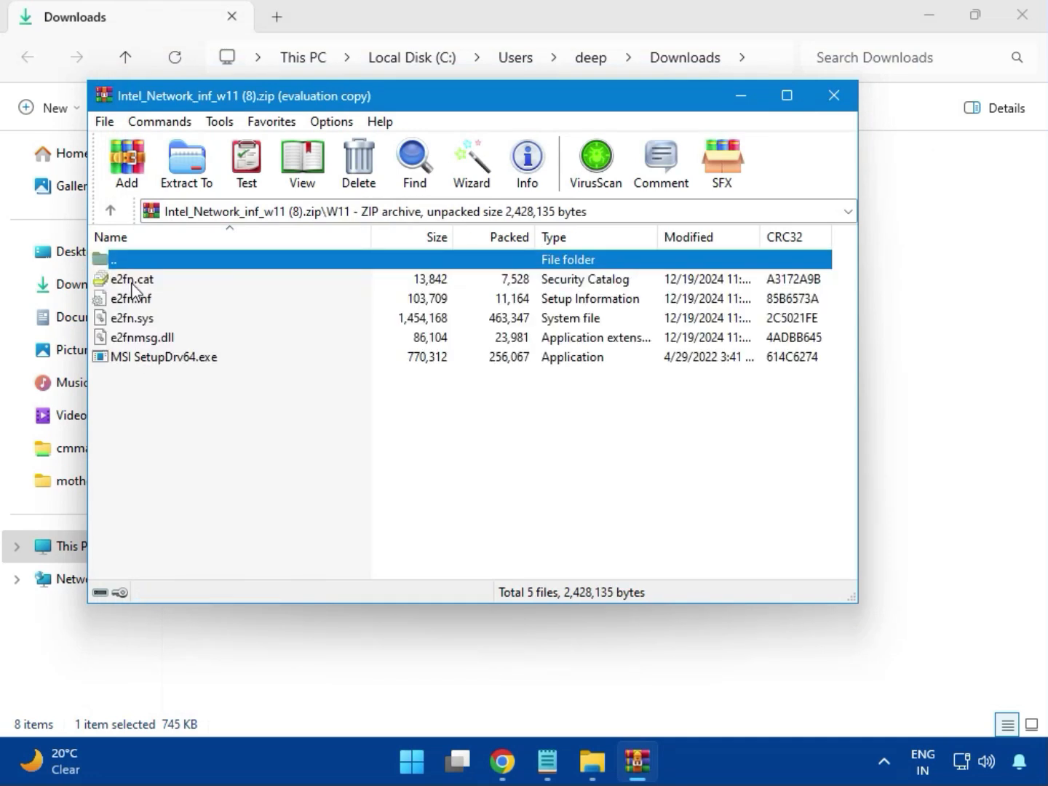
- Try to install the network driver with MSI SetupDrv64.exe, allowing its device changes, then close the setup and the archive
double_click(196, 362)
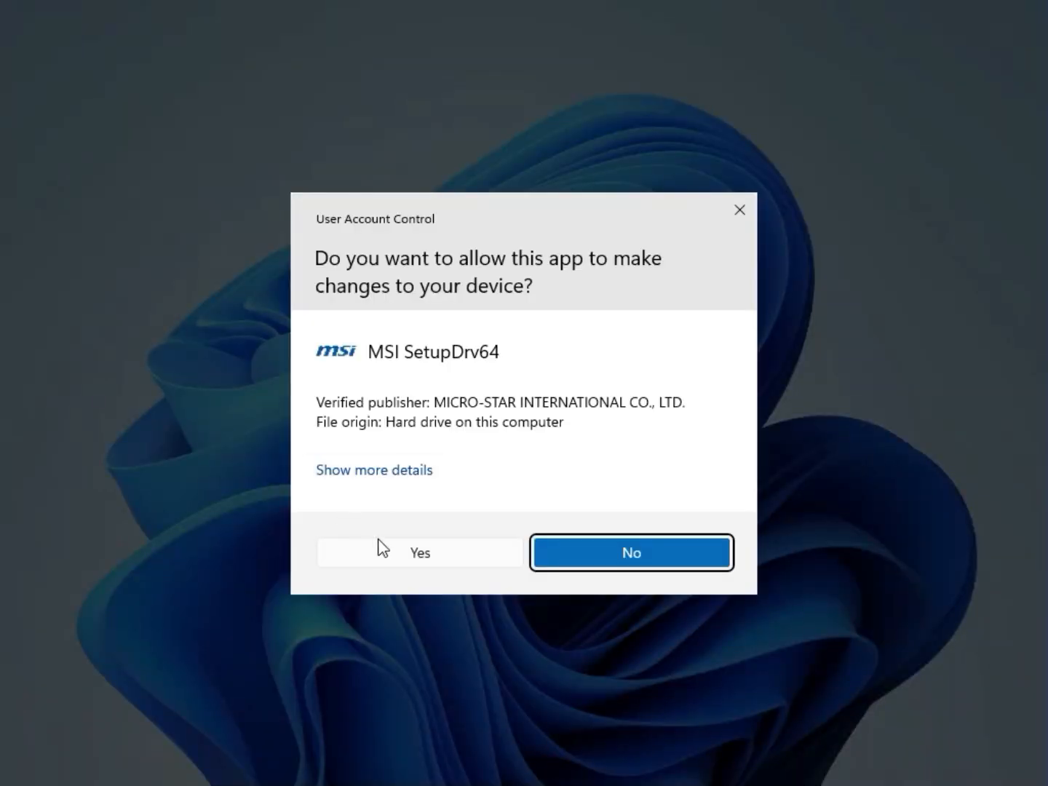
left_click(393, 550)
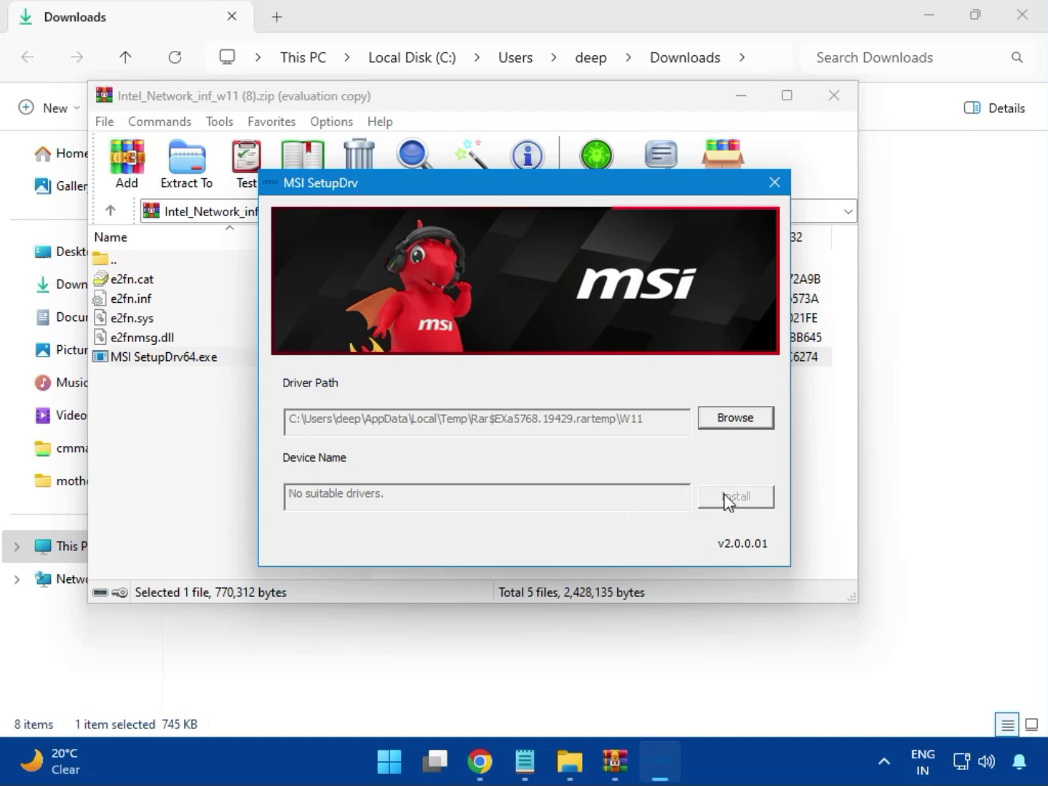
left_click(776, 183)
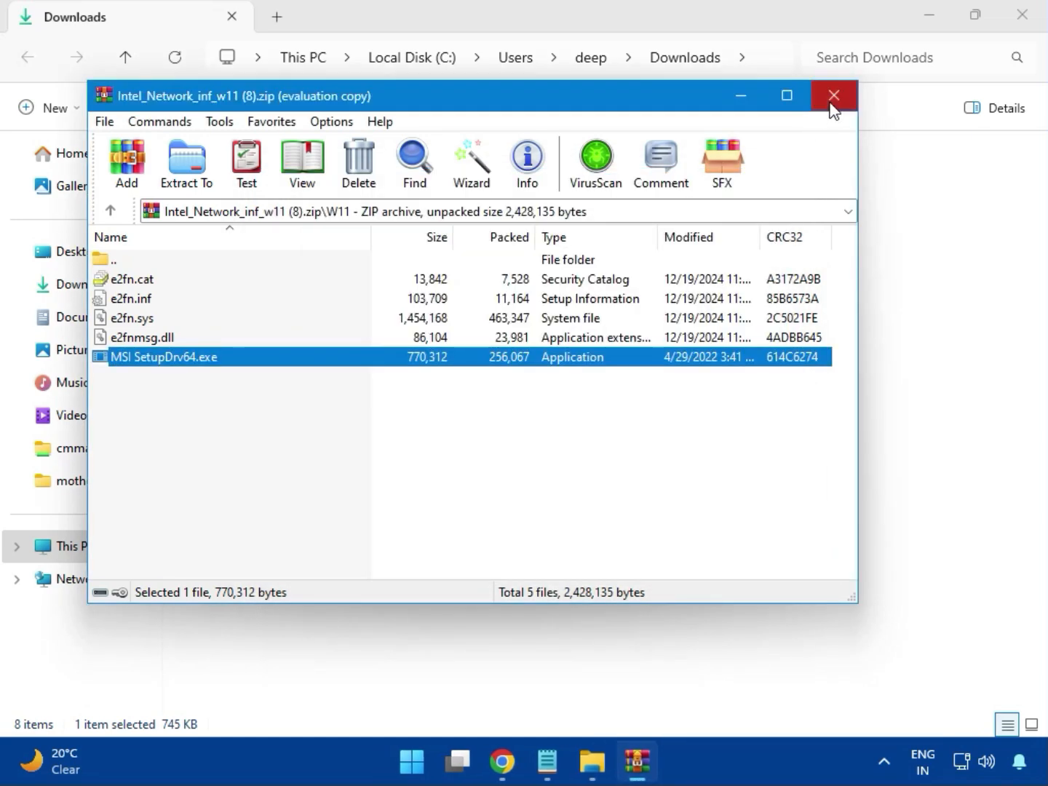
left_click(834, 101)
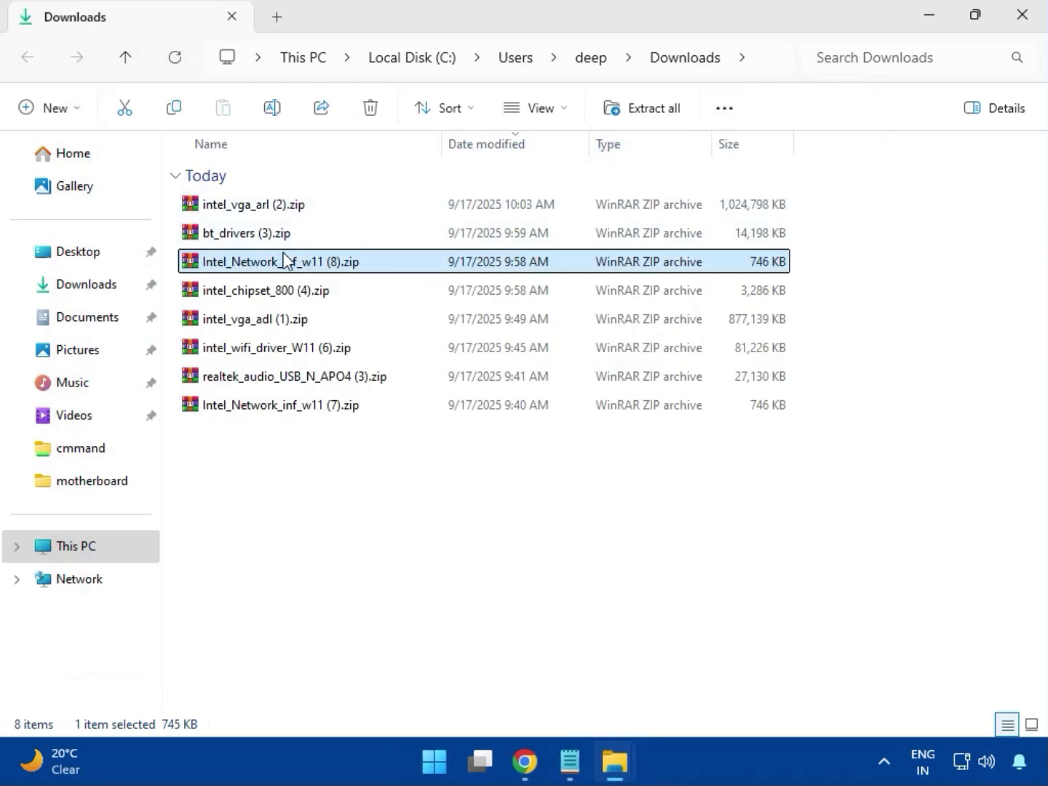
- Open intel_chipset_800 (4).zip, dismiss the WinRAR licence reminder and enter the Intel Chipset Driver_10.1.20062.8627 folder
left_click(243, 295)
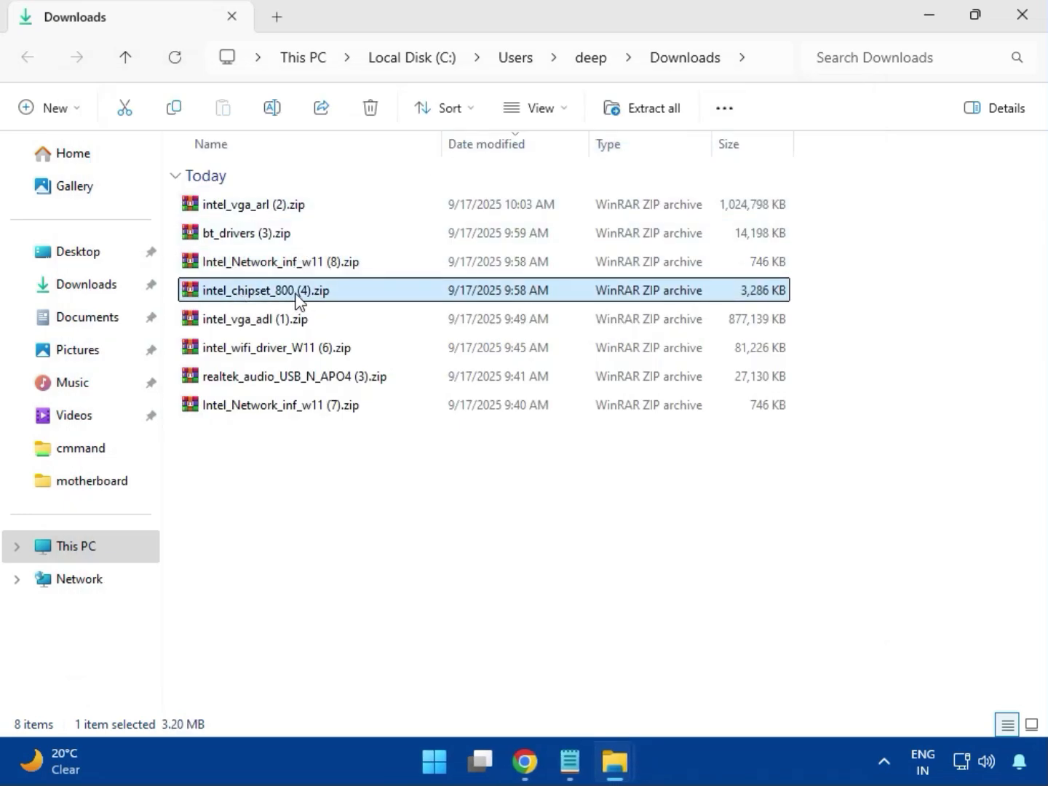
double_click(298, 295)
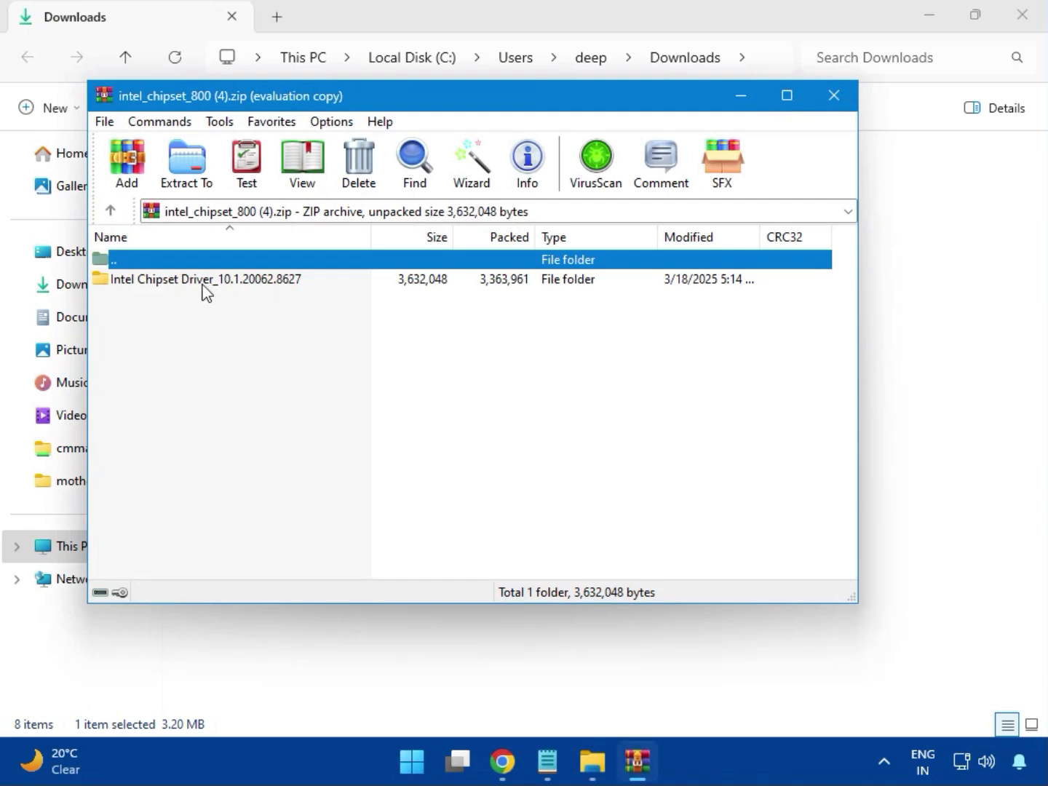
left_click(149, 292)
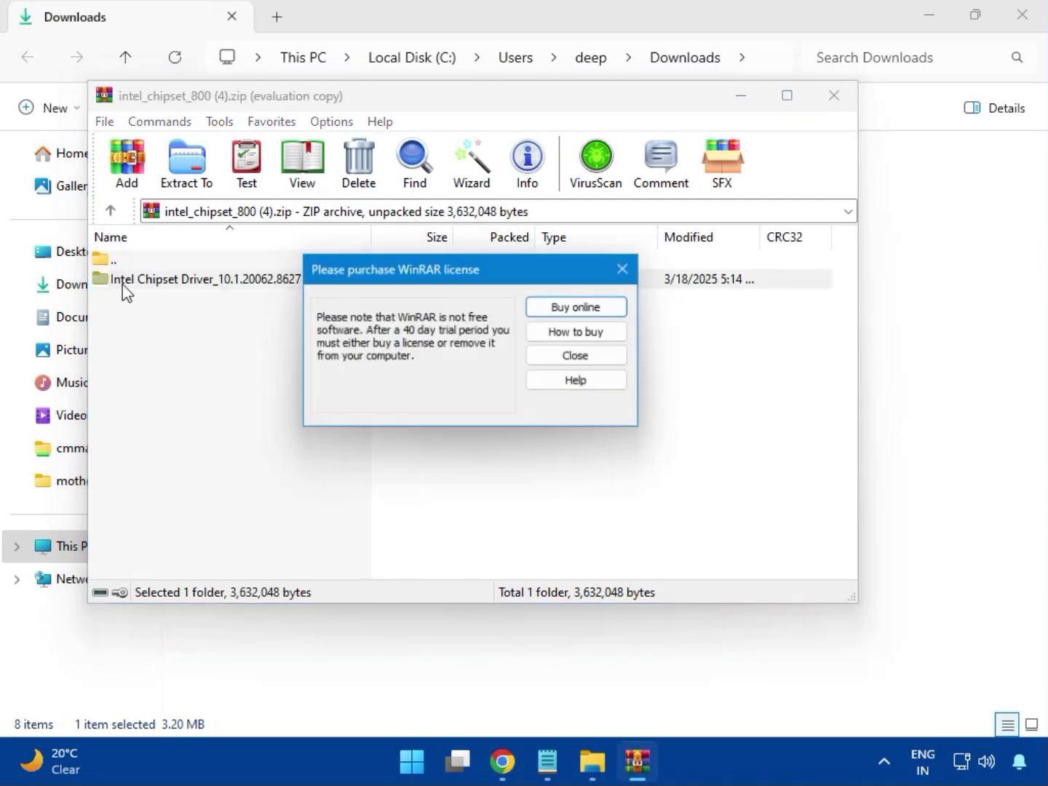
left_click(626, 268)
double_click(256, 284)
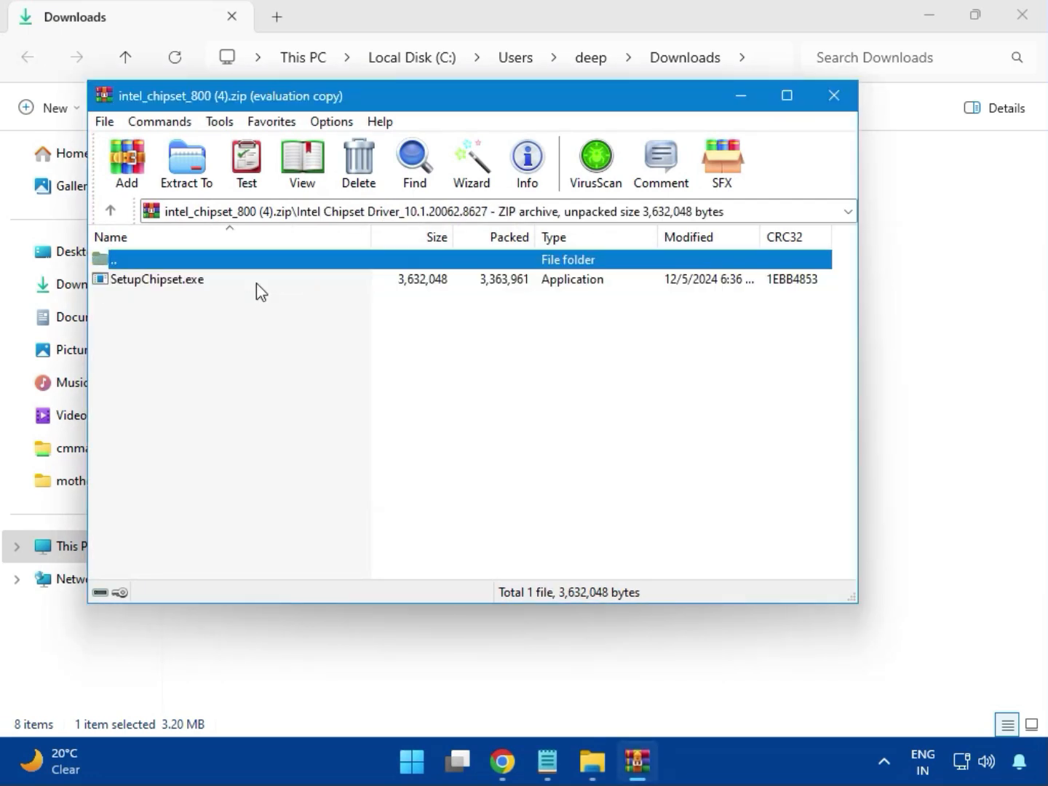
- Try to install the Intel Chipset Device Software with SetupChipset.exe, accepting its licence agreement, then exit the setup and close the archive
double_click(168, 288)
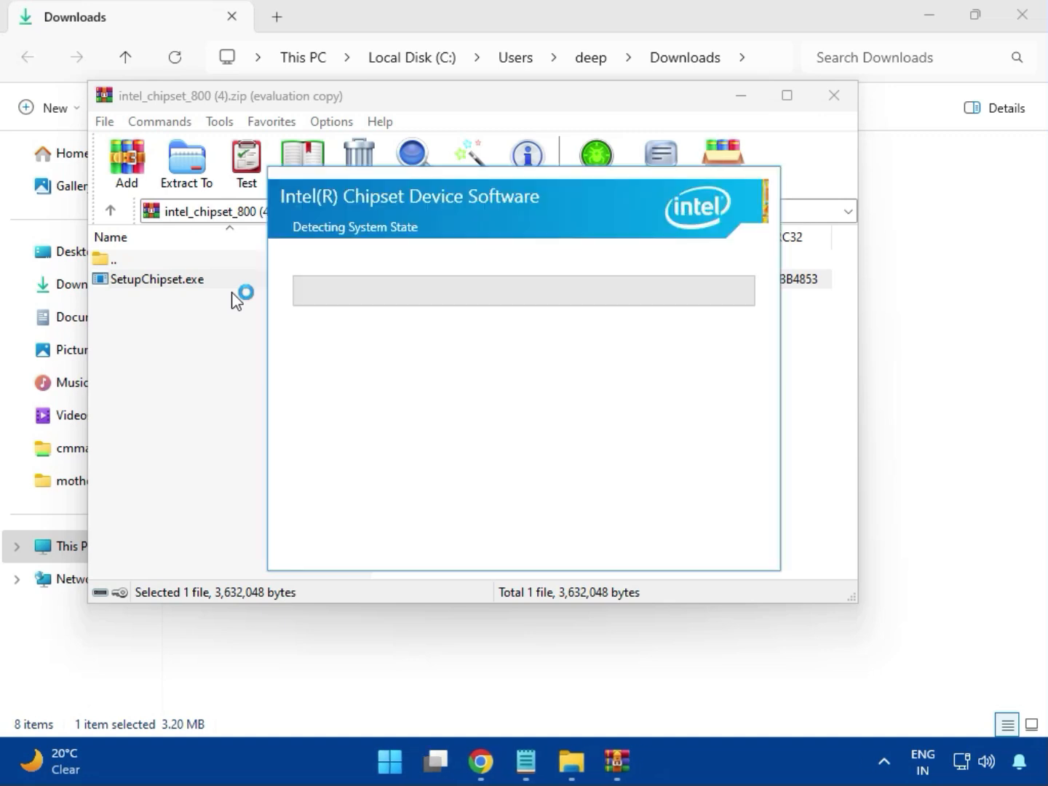
left_click(630, 543)
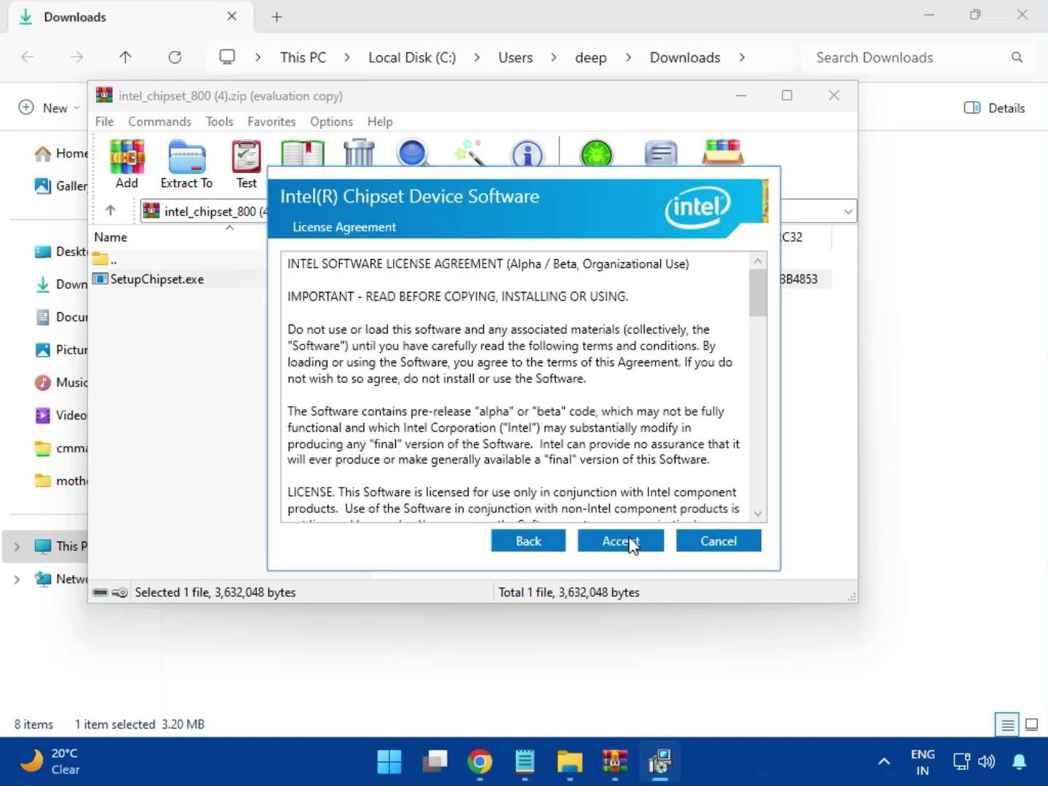
left_click(630, 543)
left_click(631, 543)
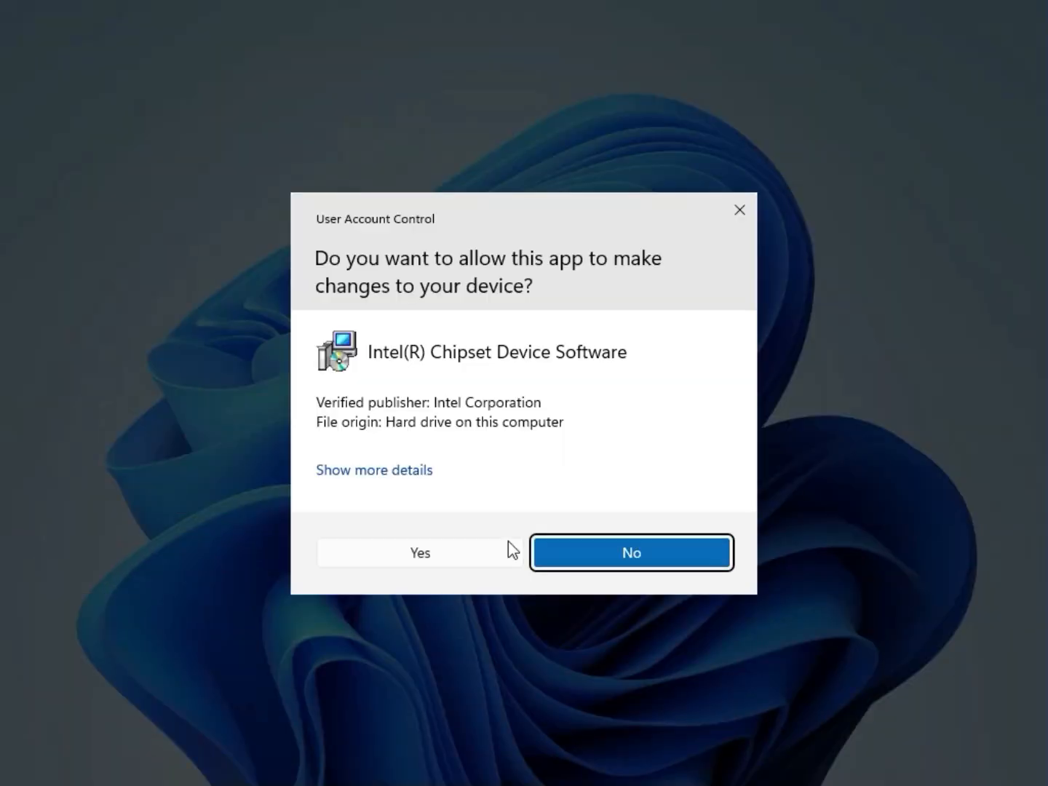
left_click(486, 552)
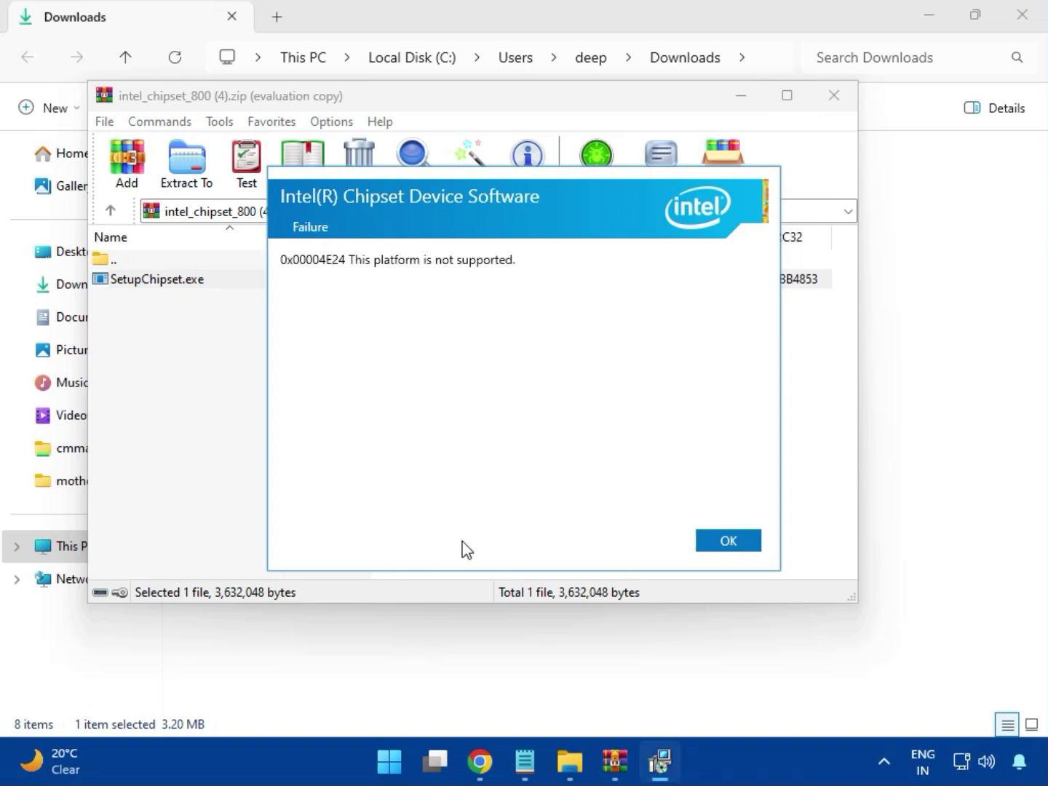
left_click(715, 547)
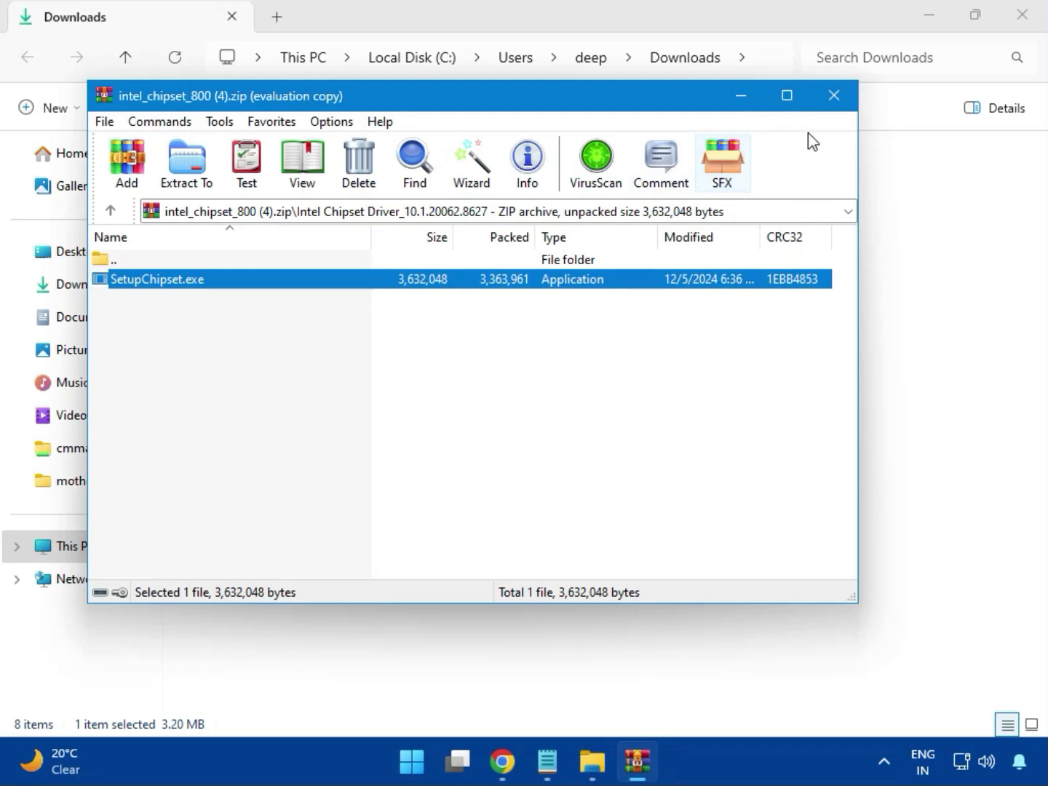
left_click(835, 103)
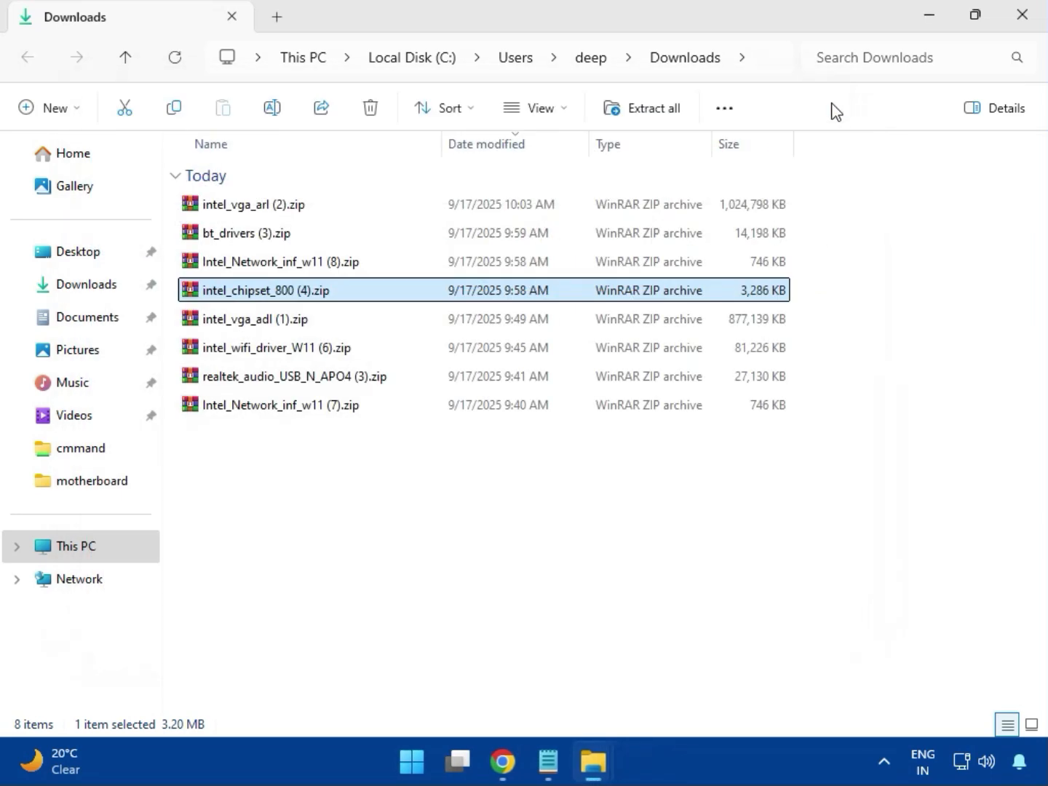
left_click(268, 326)
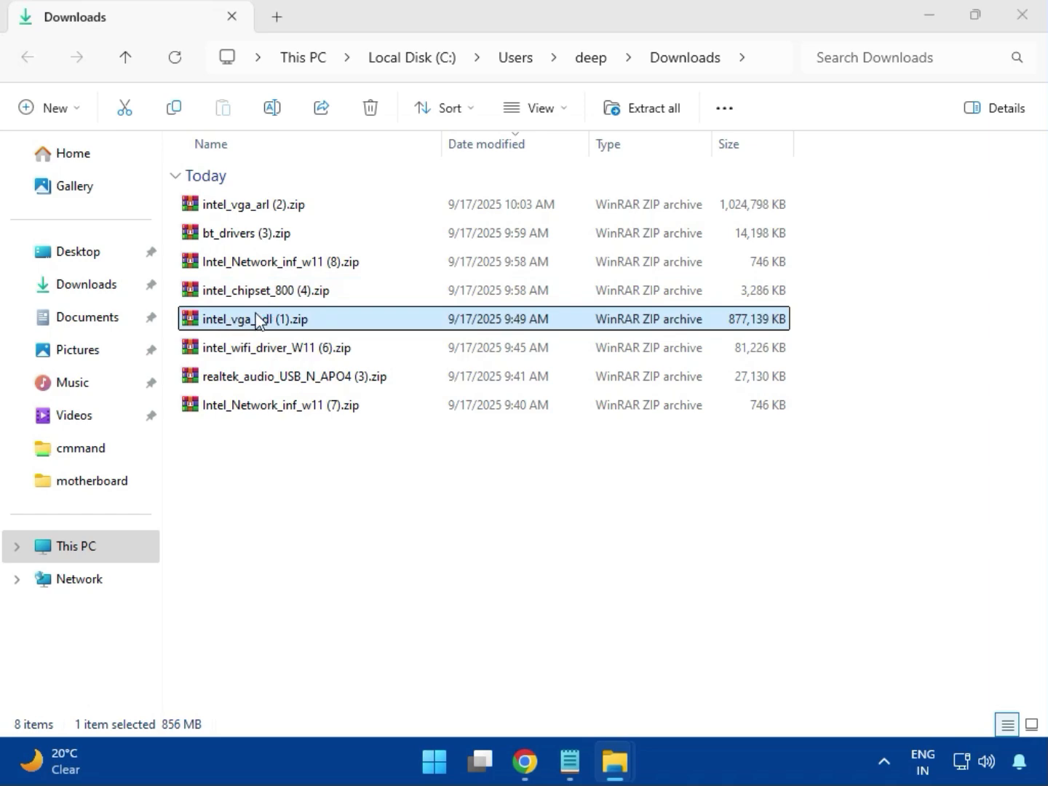
double_click(257, 318)
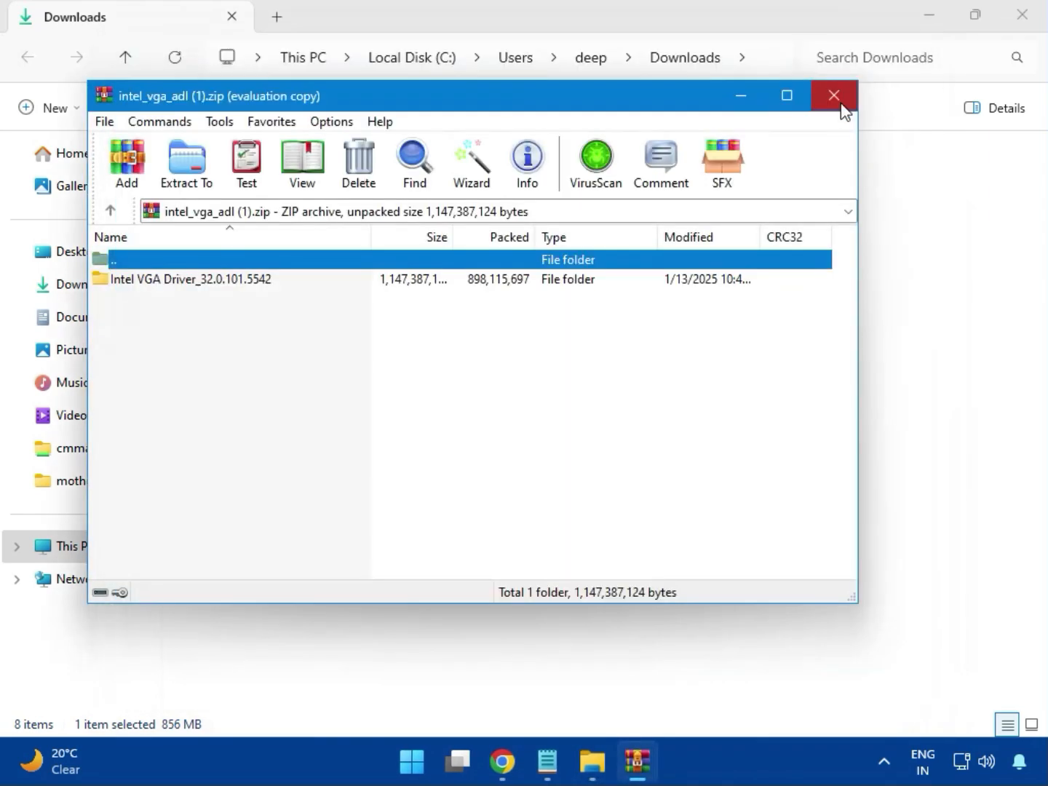
left_click(836, 97)
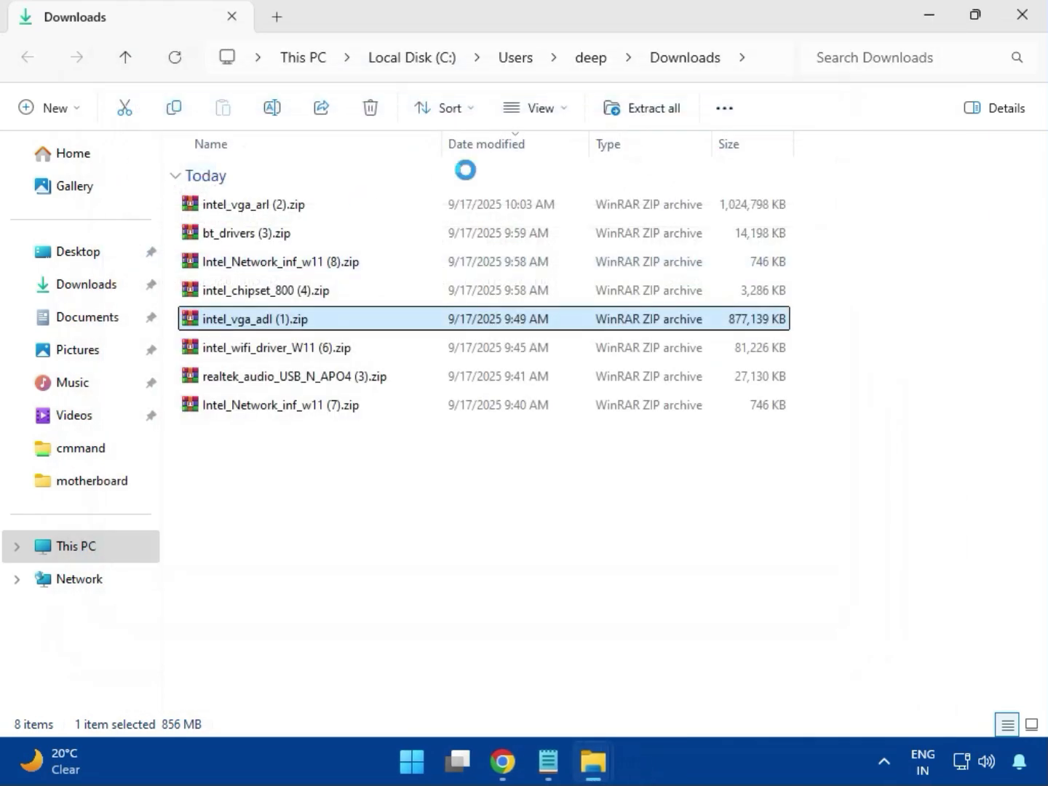
- Open intel_wifi_driver_W11 (6).zip, dismiss the WinRAR licence reminder and enter the Intel WIFI Driver_23.40.0.4 folder
left_click(268, 351)
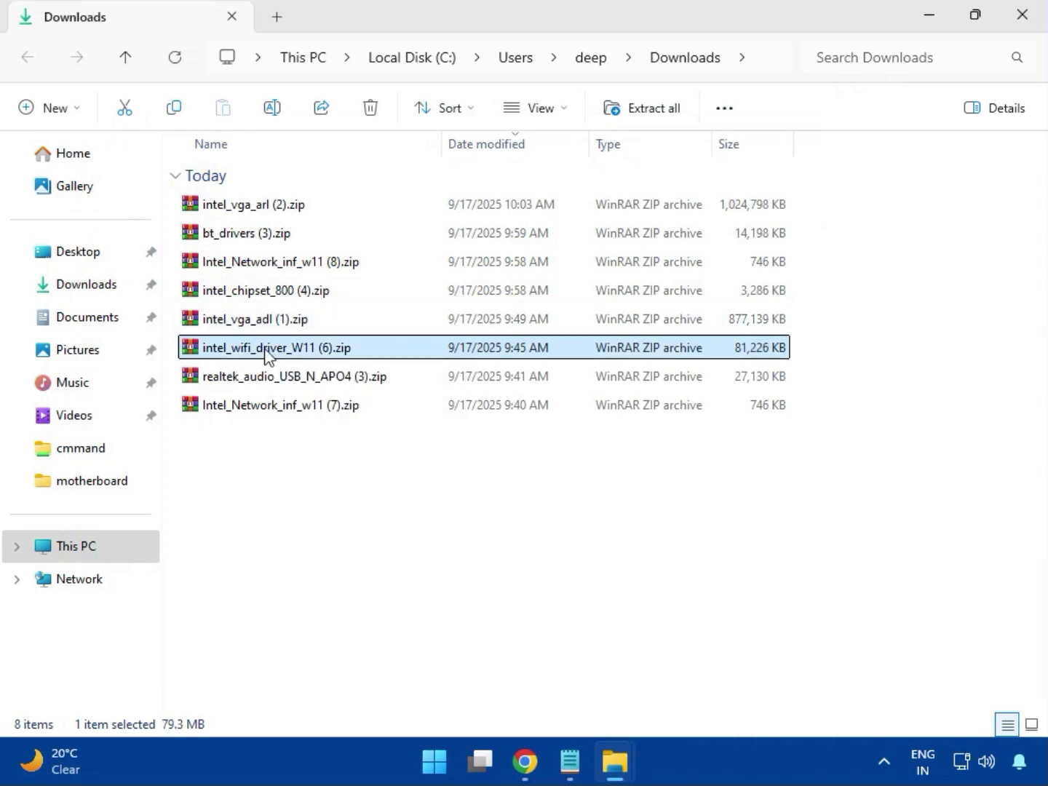
double_click(266, 350)
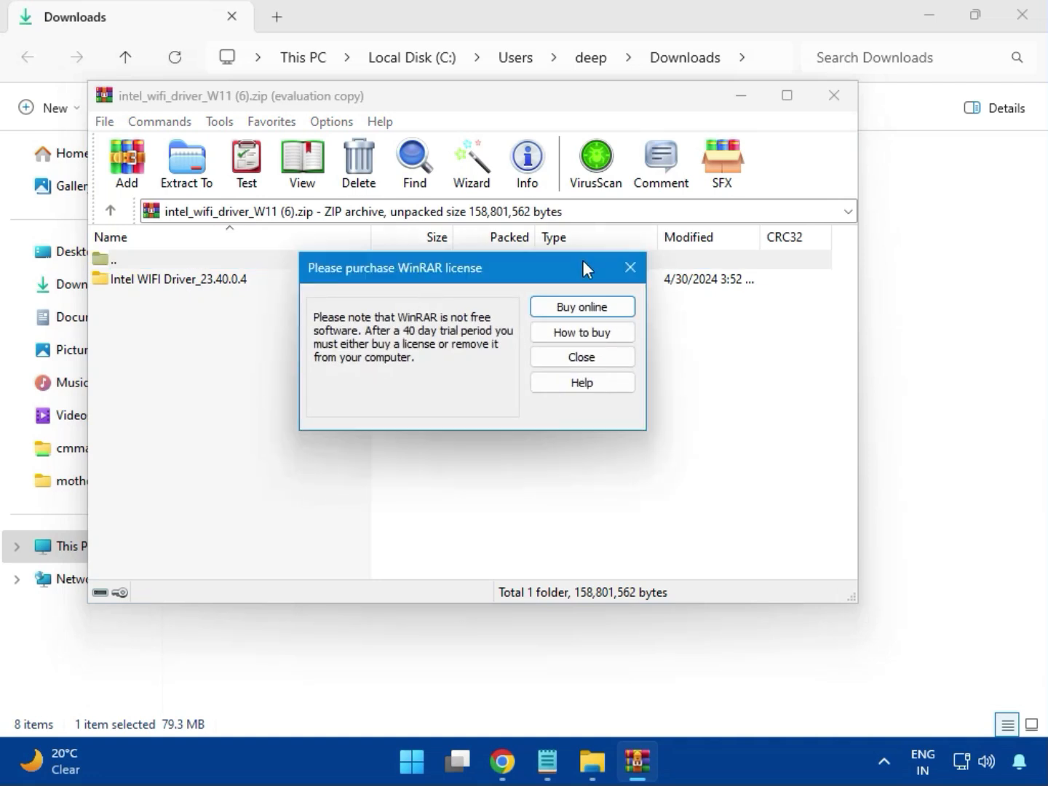
left_click(631, 267)
double_click(169, 278)
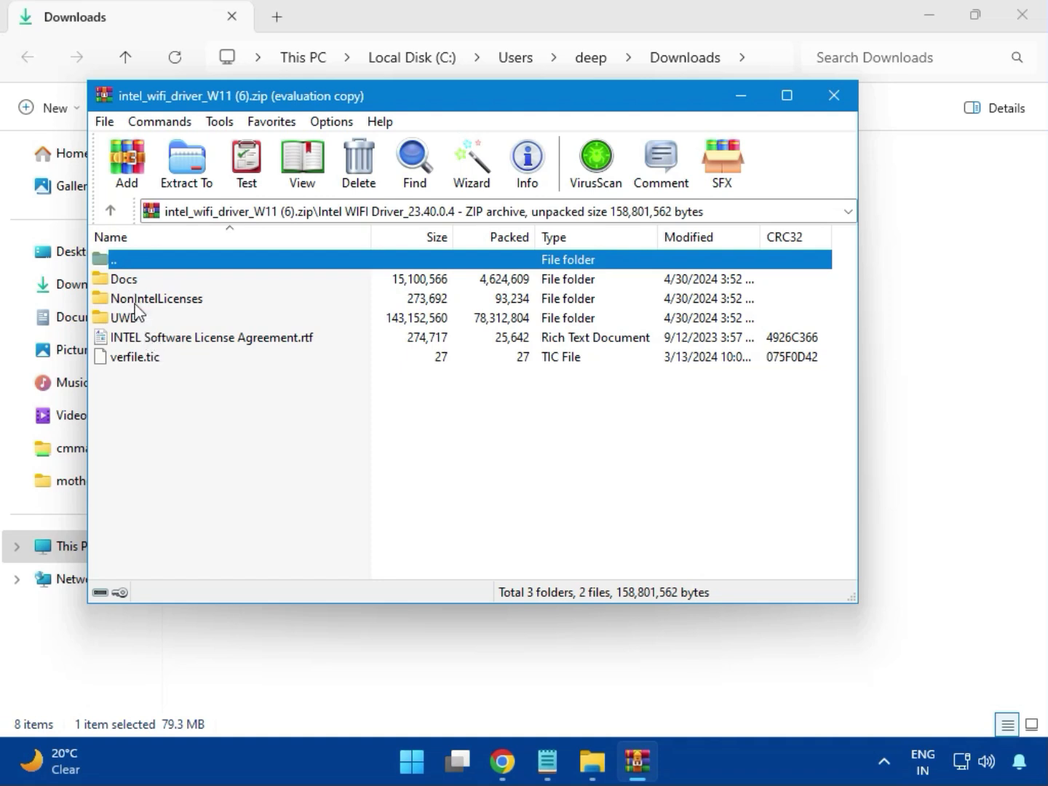
- Look through the UWD\Win64\Drivers folder, return to Win64 and enter its Installer folder
left_click(142, 322)
double_click(142, 322)
double_click(142, 285)
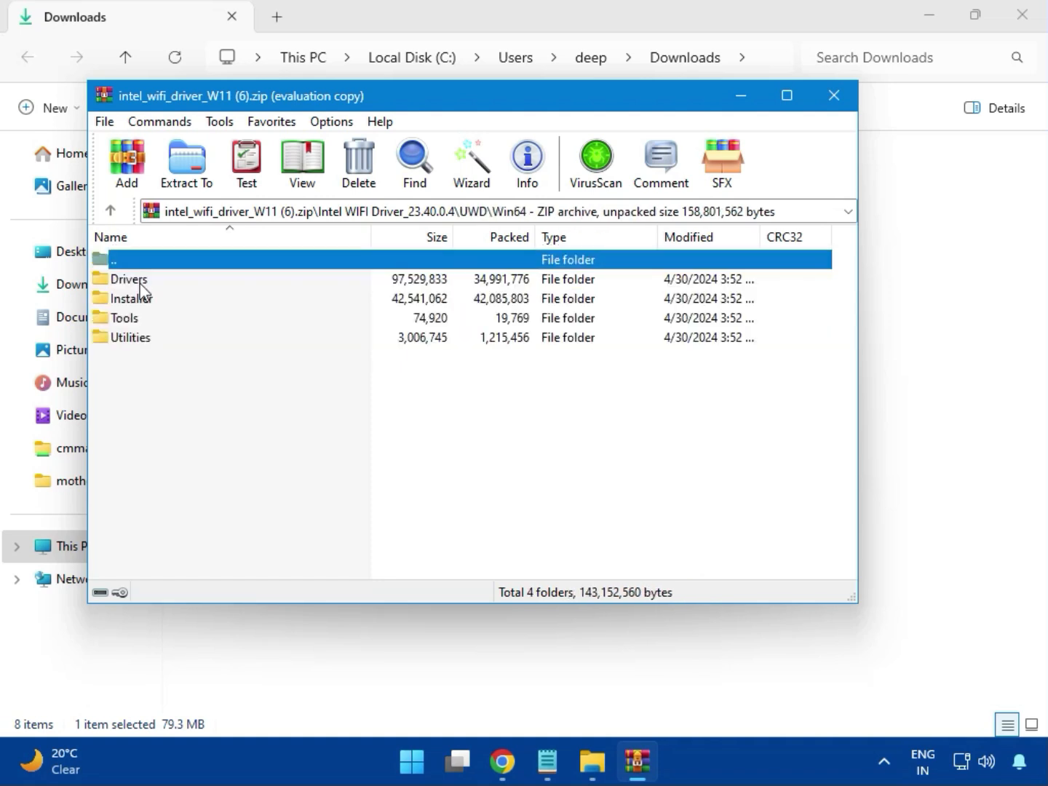
double_click(145, 281)
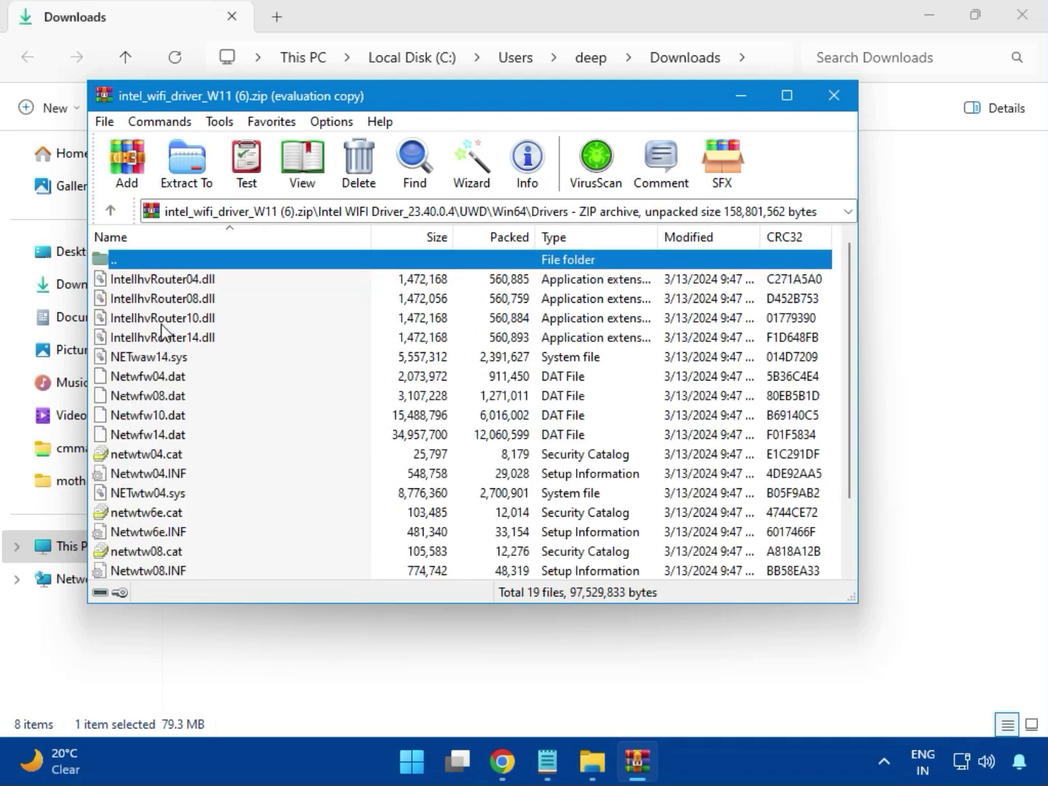
scroll(184, 416, "down", 2)
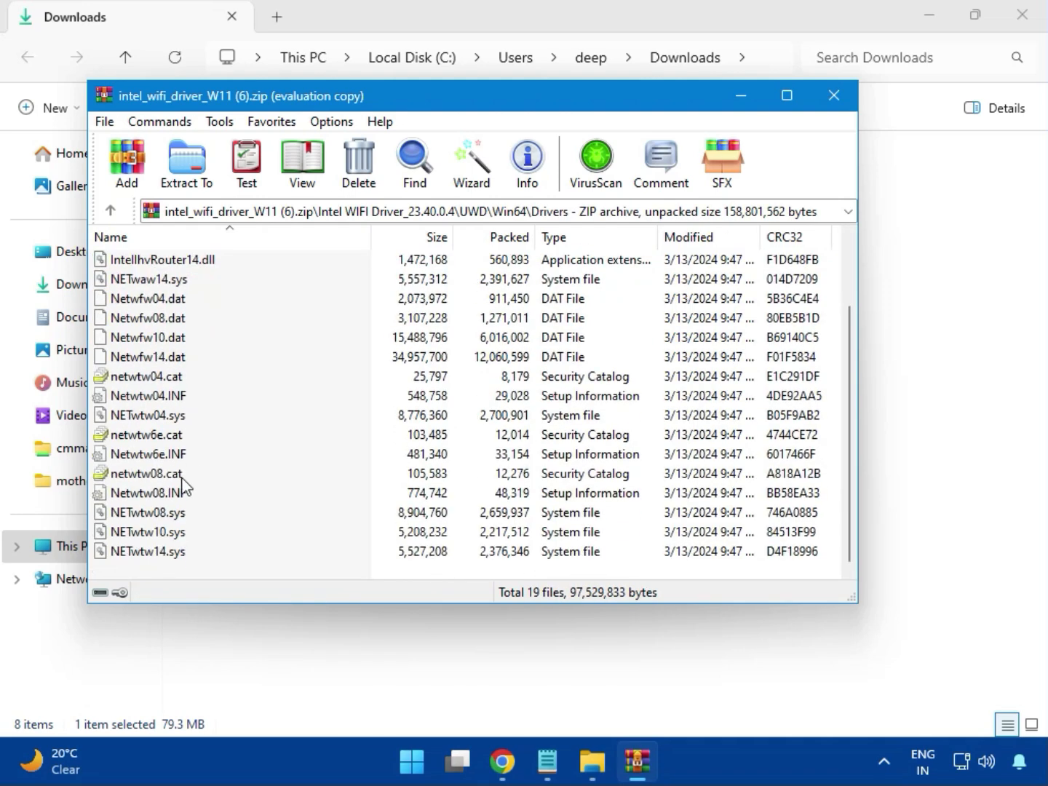
key("Home")
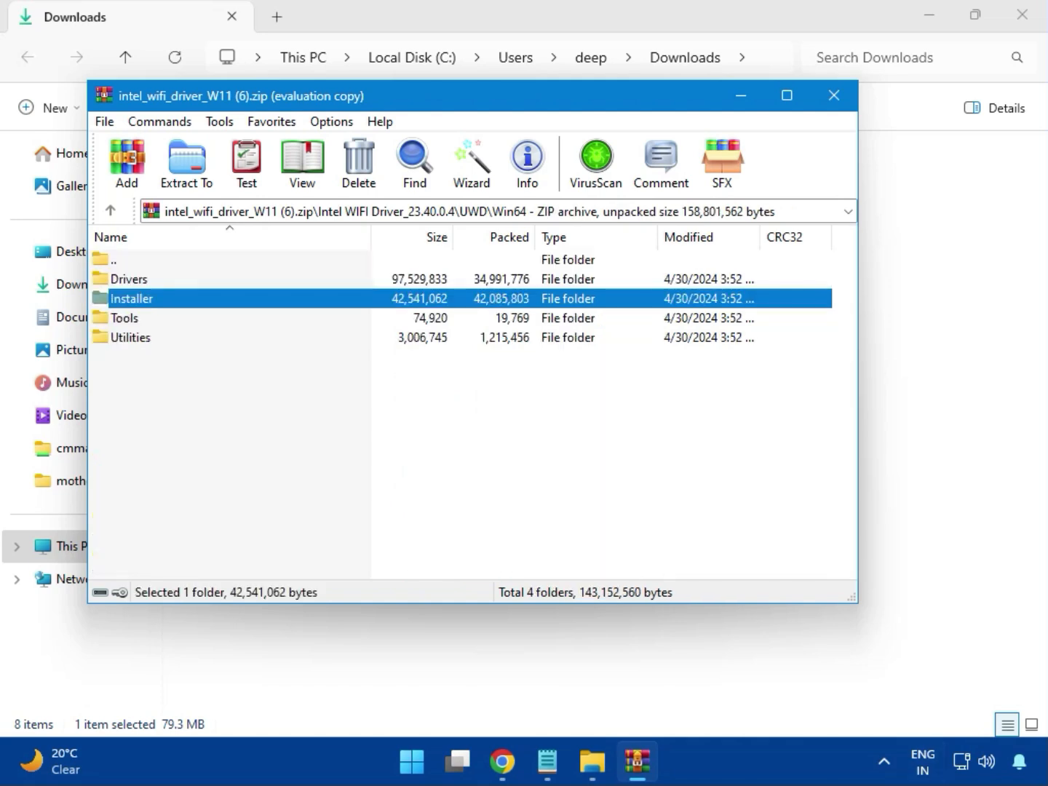
double_click(139, 298)
left_click(132, 301)
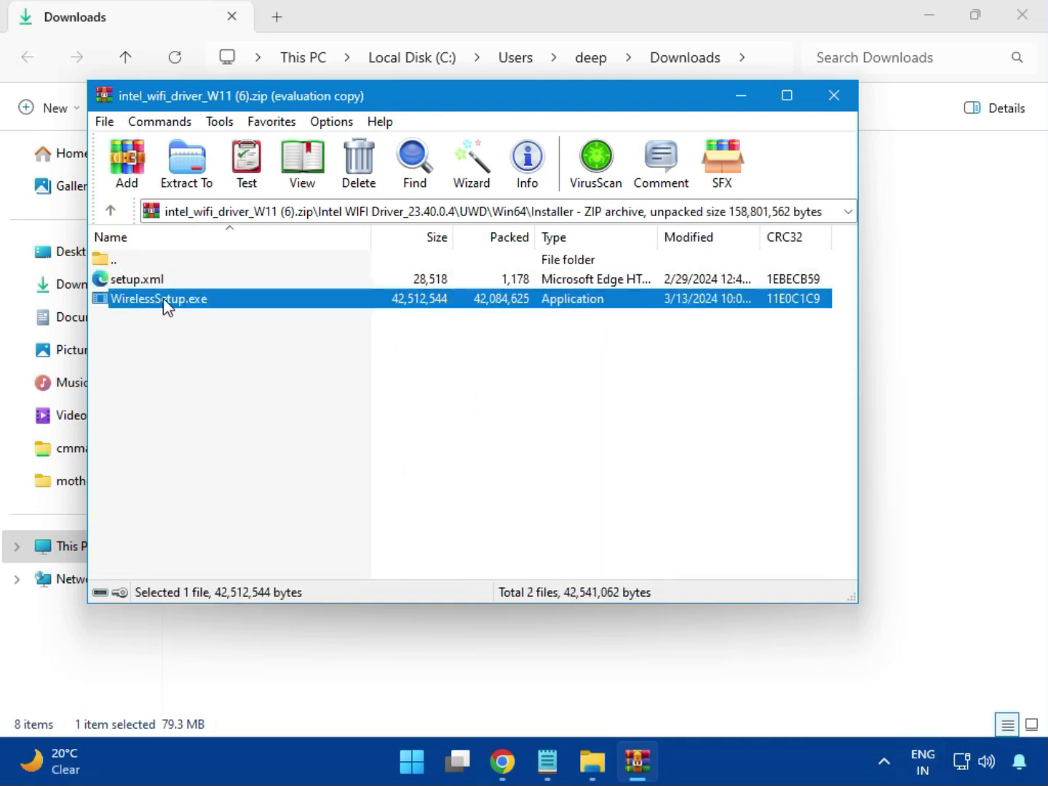
- Install the Intel PROSet/Wireless Wi-Fi Software with WirelessSetup.exe, accepting its licence terms, then finish the setup and close the archive
double_click(163, 305)
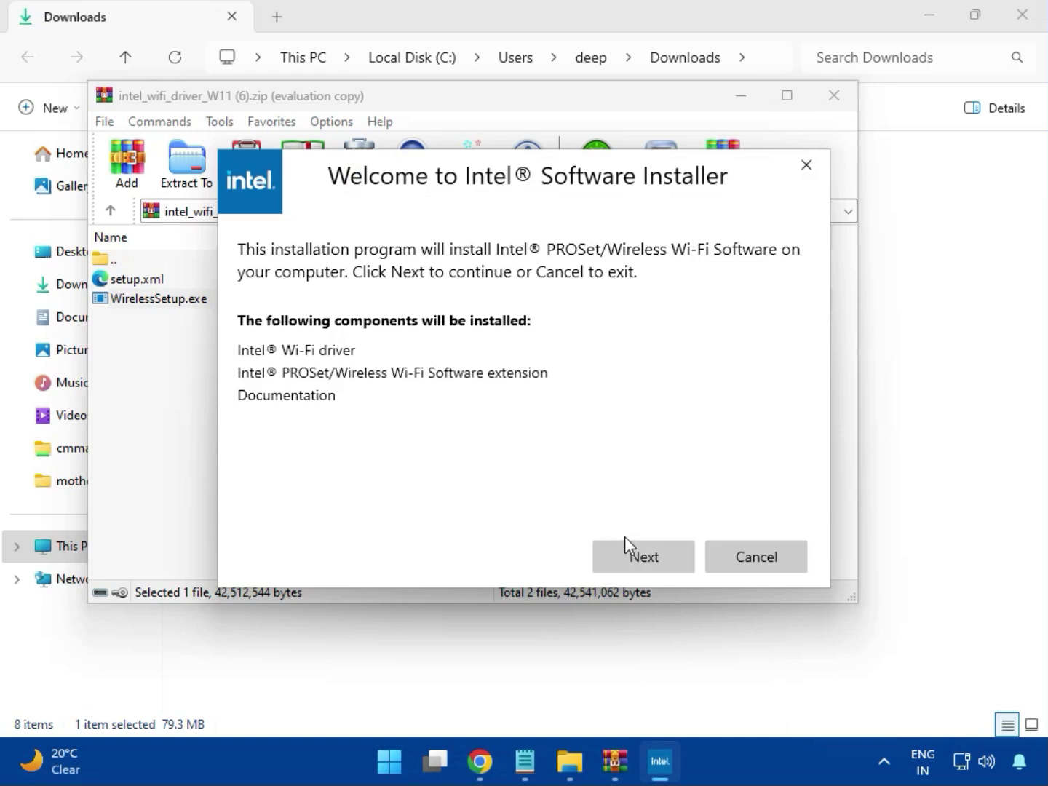
left_click(640, 548)
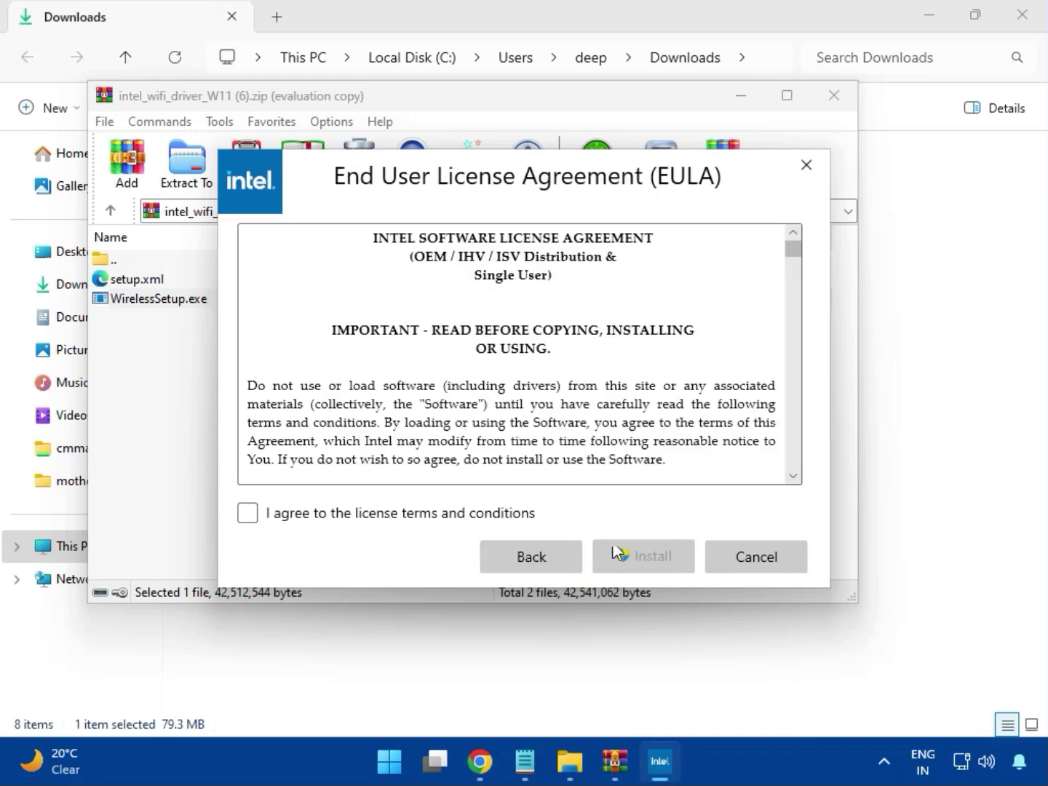
left_click(456, 514)
left_click(644, 557)
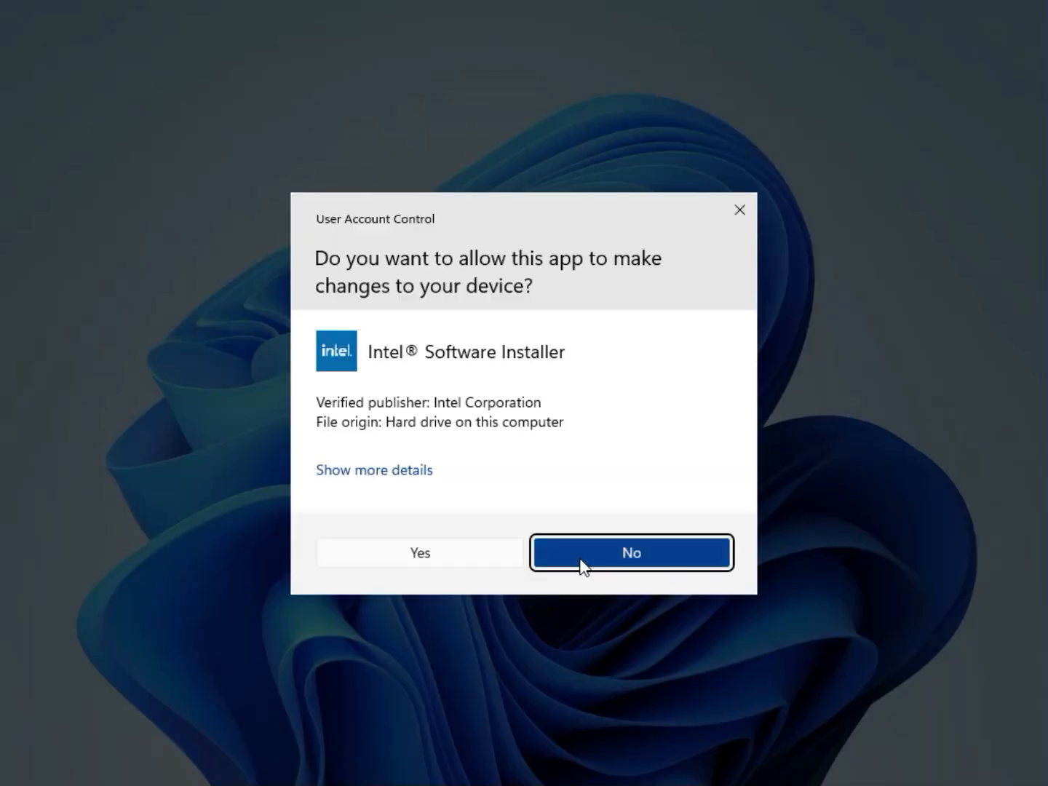
left_click(476, 565)
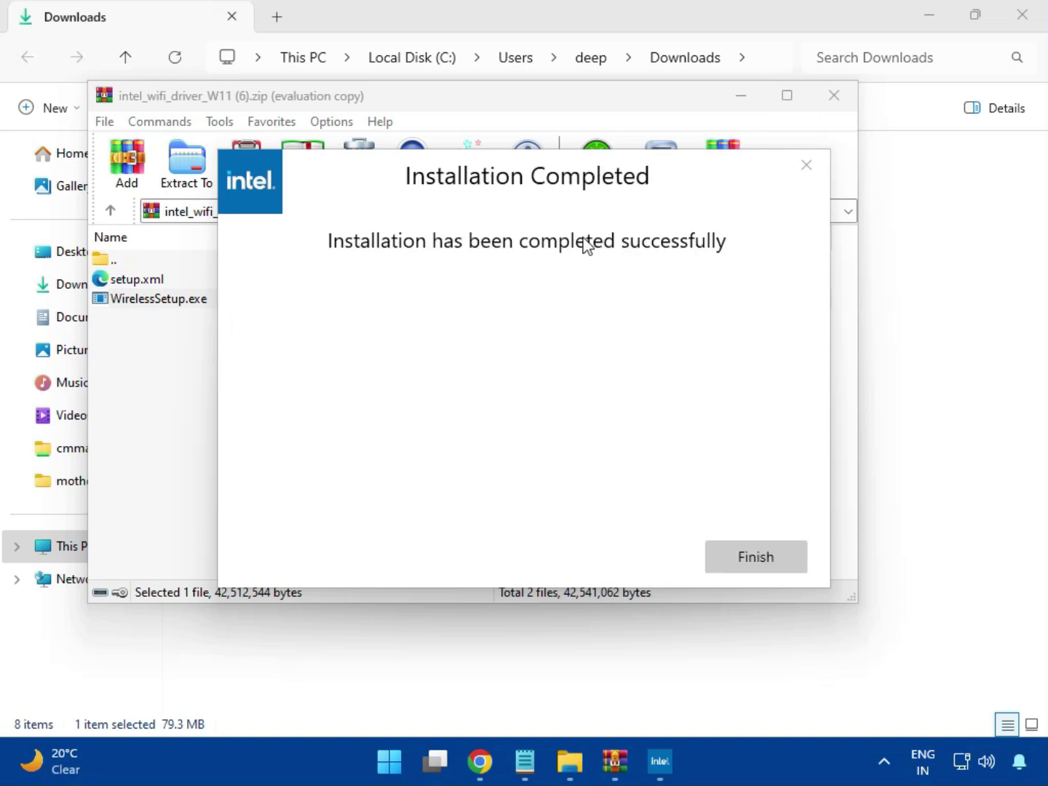
left_click(753, 553)
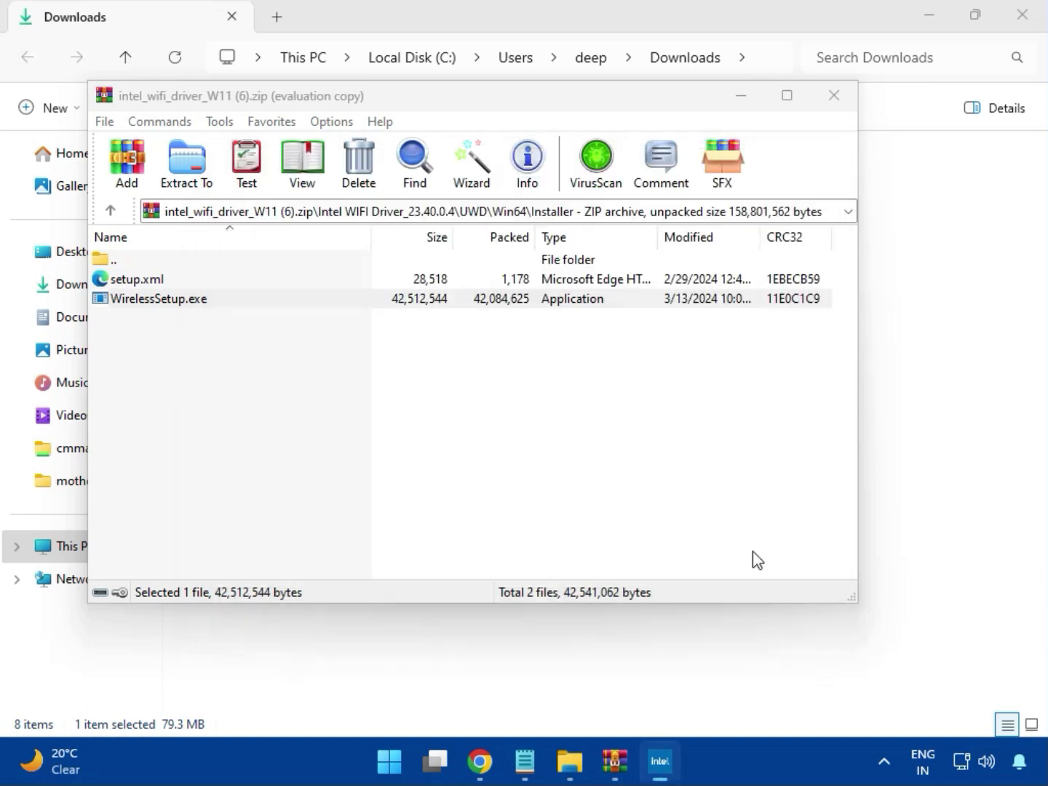
left_click(835, 102)
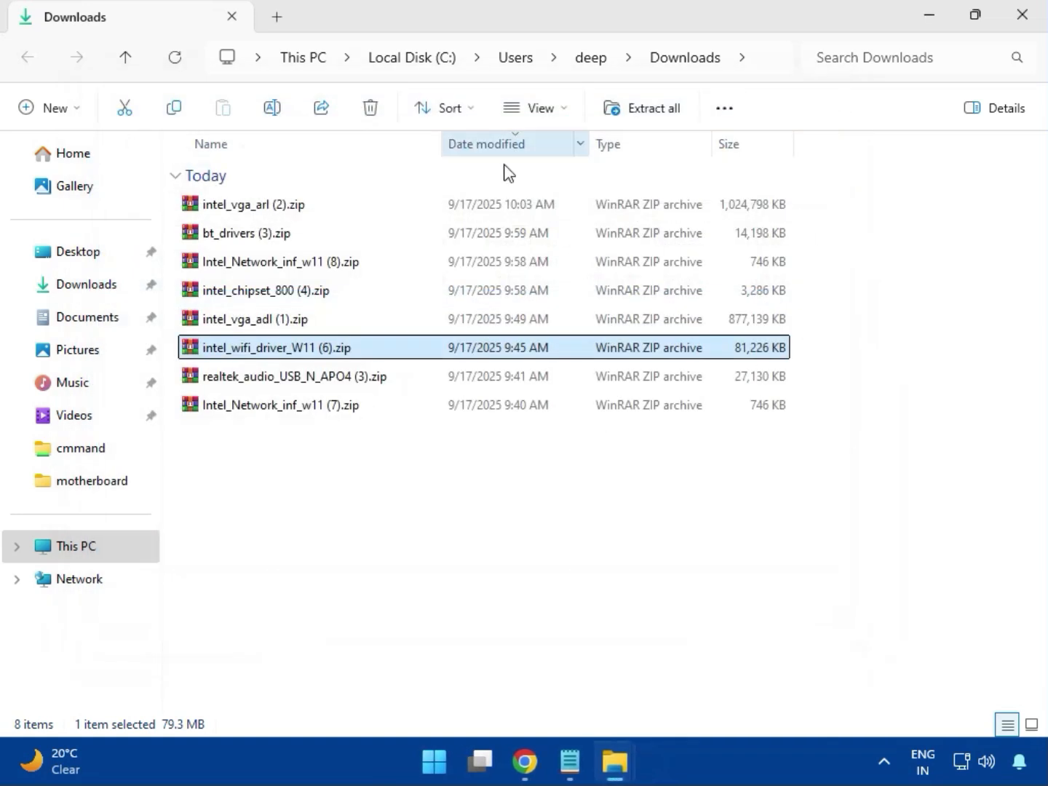
- Open realtek_audio_USB_N_APO4 (3).zip and enter the Realtek USB Universal Driver (include Nahimic APO4 Driver) folder
left_click(315, 394)
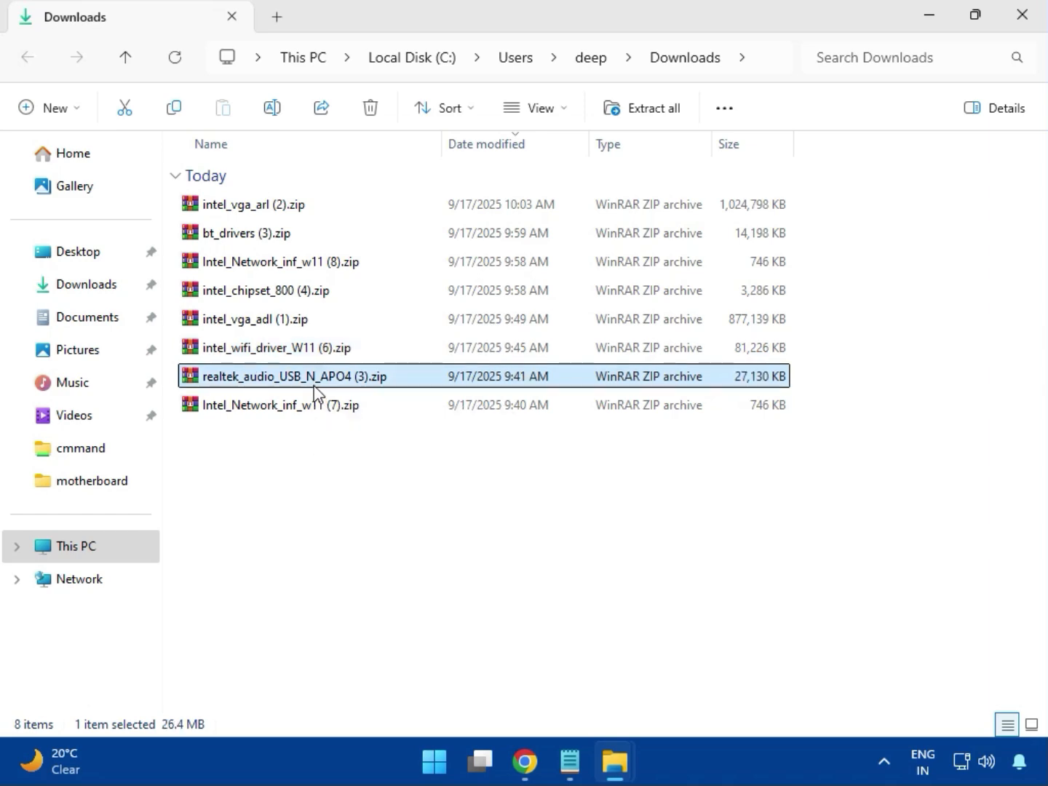
double_click(315, 393)
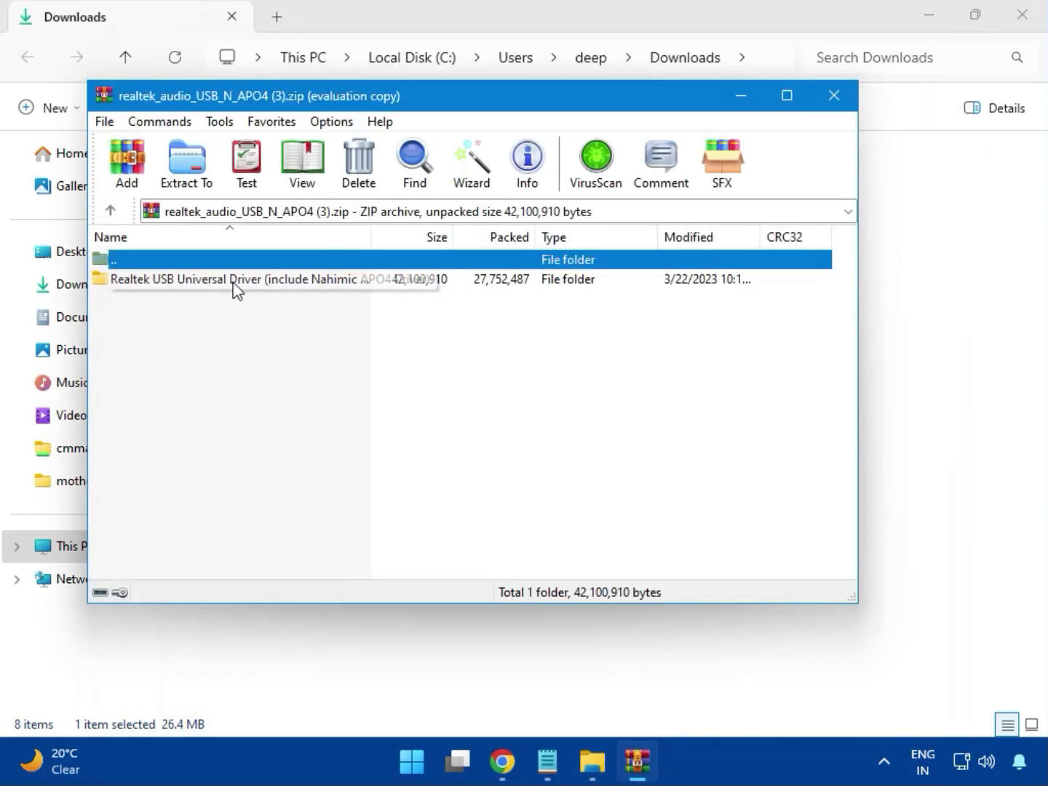
double_click(234, 285)
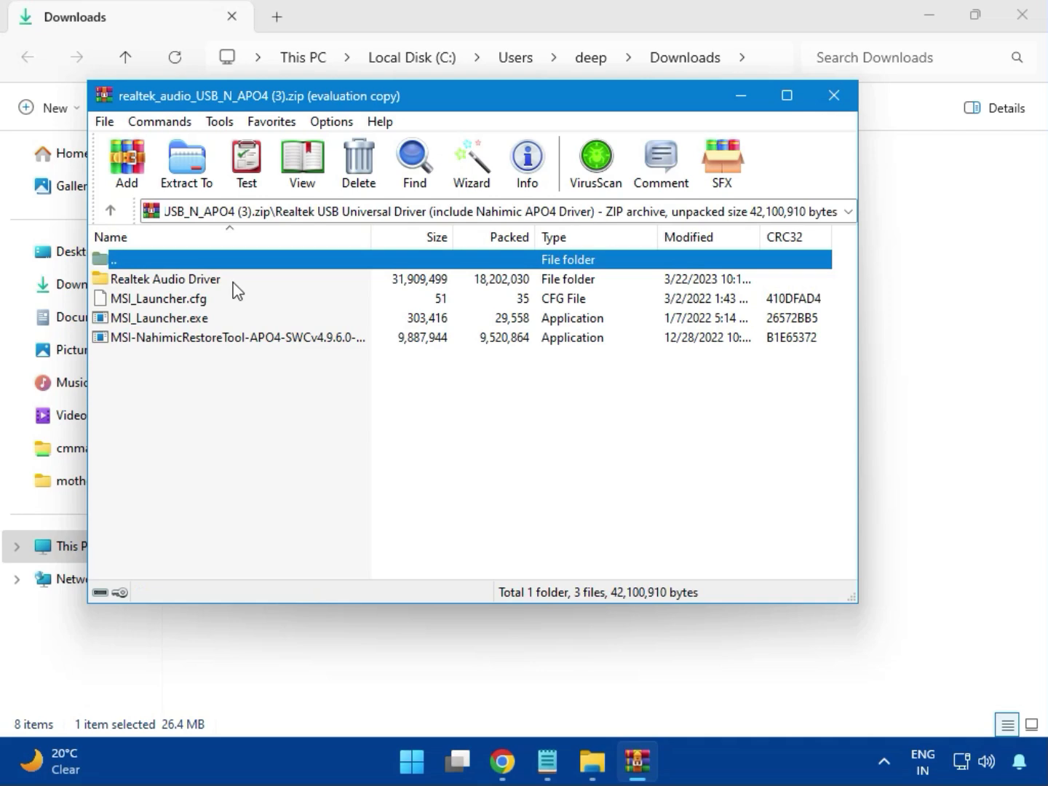
- Run MSI_Launcher.exe to install the Realtek audio driver, allowing the installers to make changes to the device
double_click(186, 320)
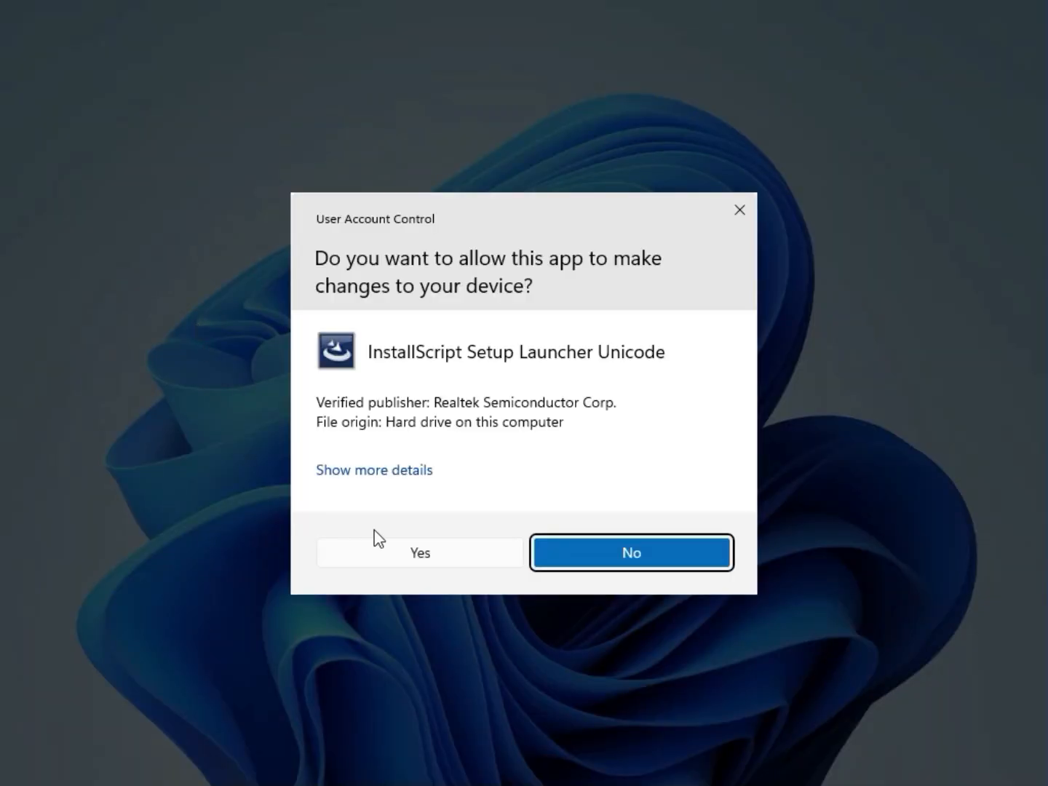
left_click(416, 556)
left_click(419, 553)
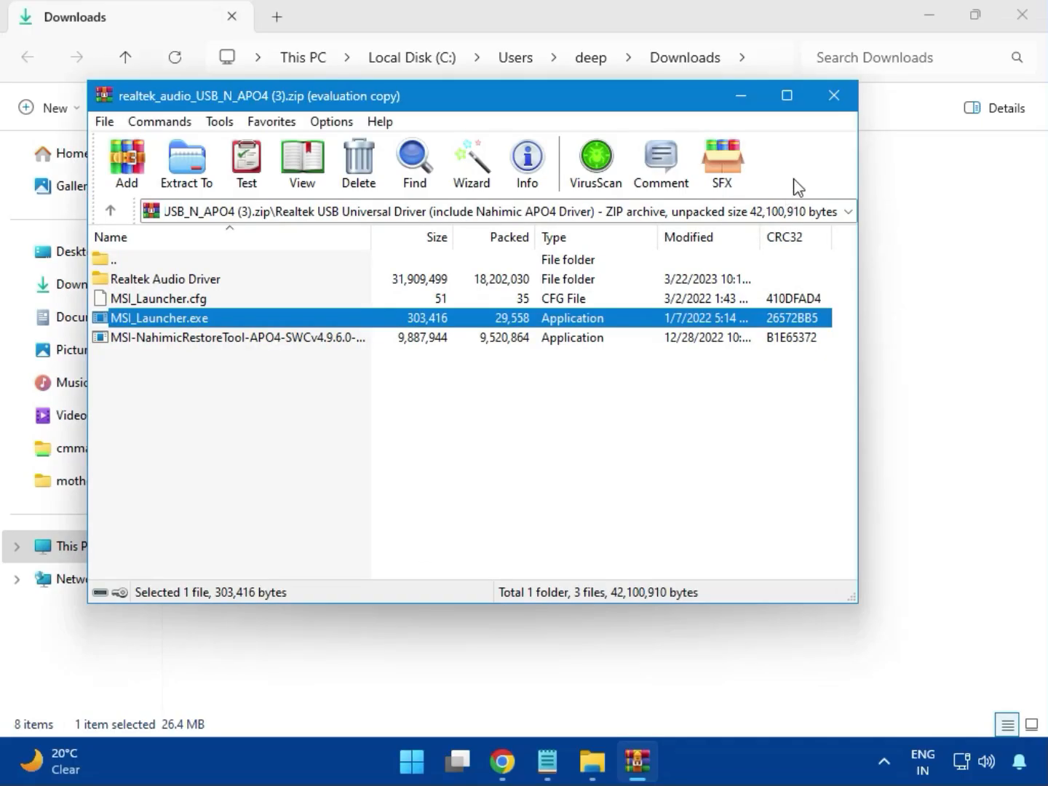
- Close the Realtek audio archive, select Intel_Network_inf_w11 (7).zip, and close the Downloads folder to return to Chrome
left_click(836, 100)
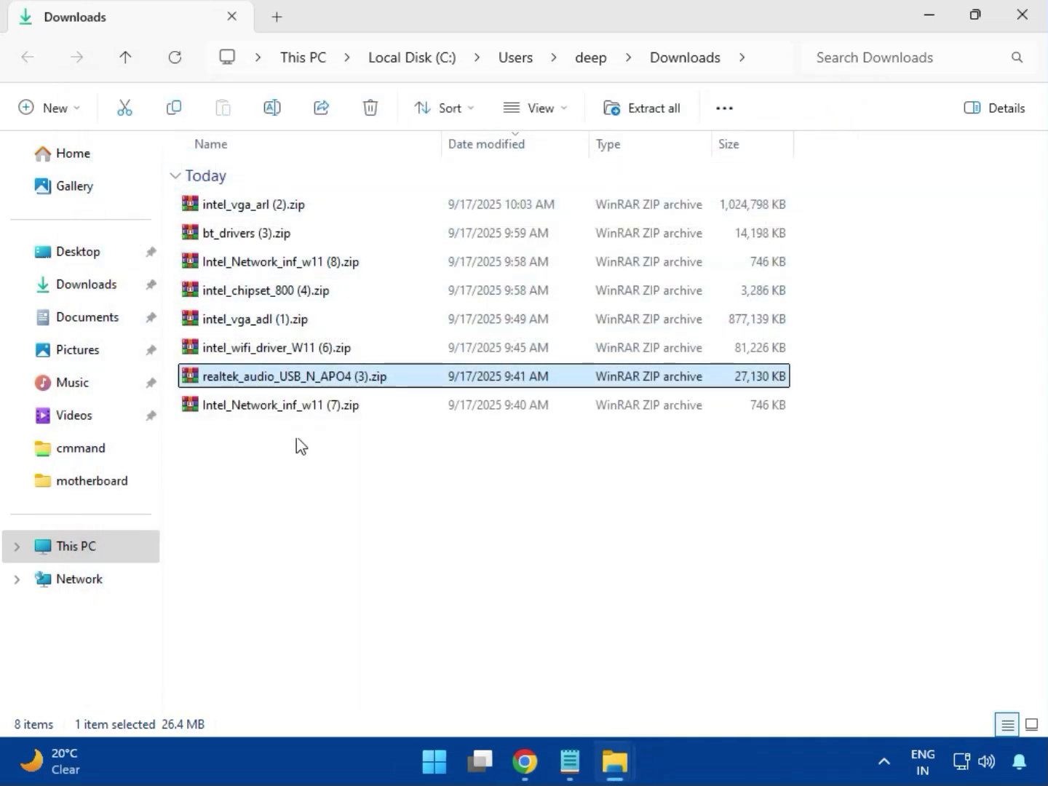
left_click(283, 408)
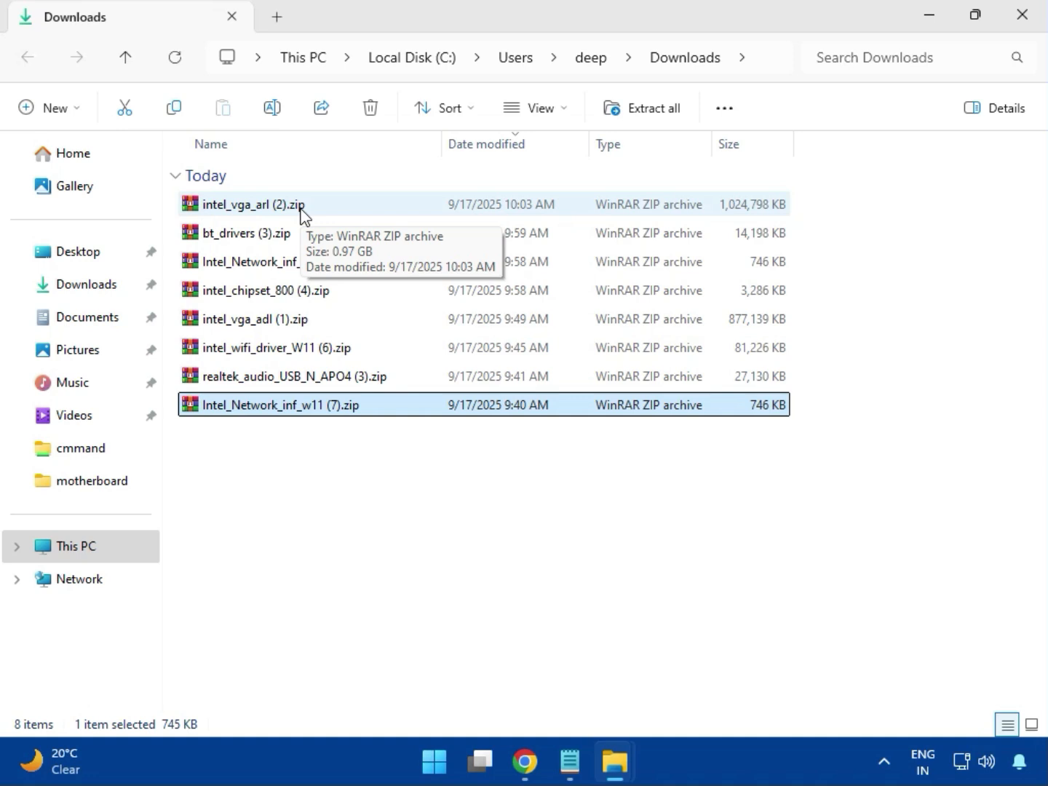
left_click(1023, 16)
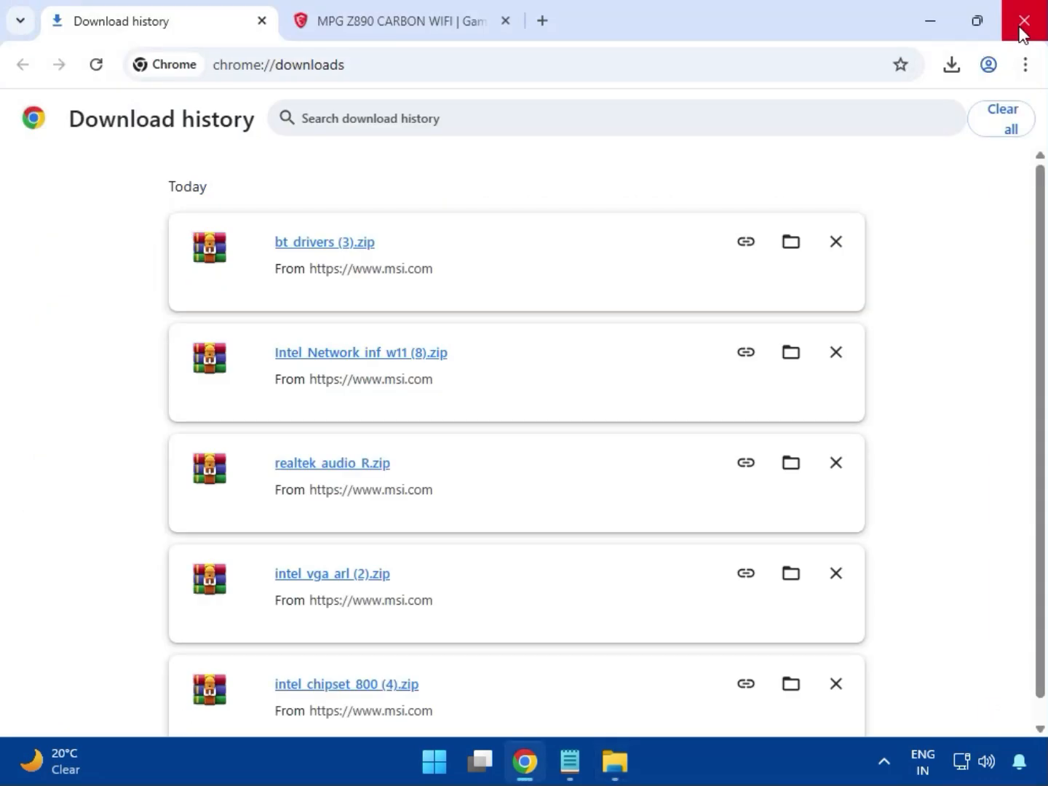